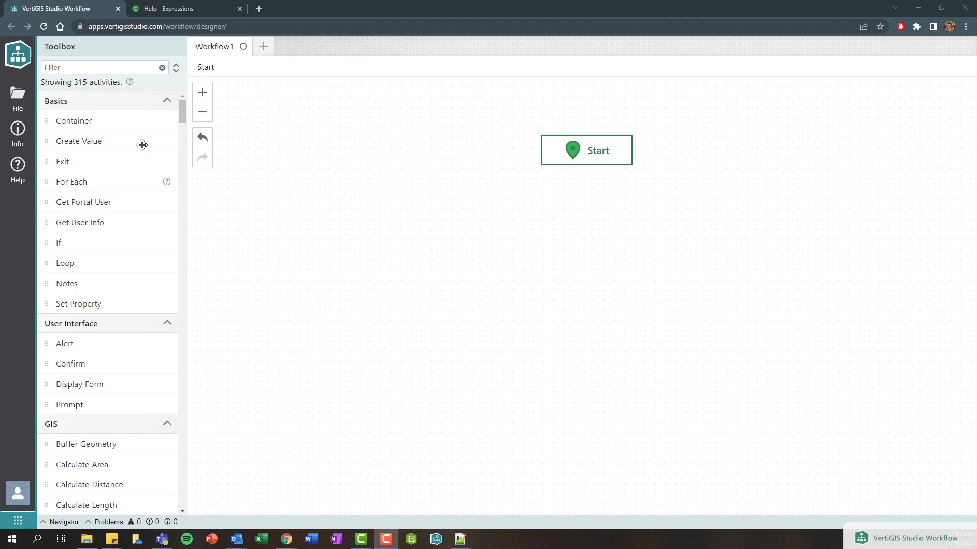
- Filter the Toolbox for 'displ' and place a Display Form activity below Start
click(108, 66)
text(displ)
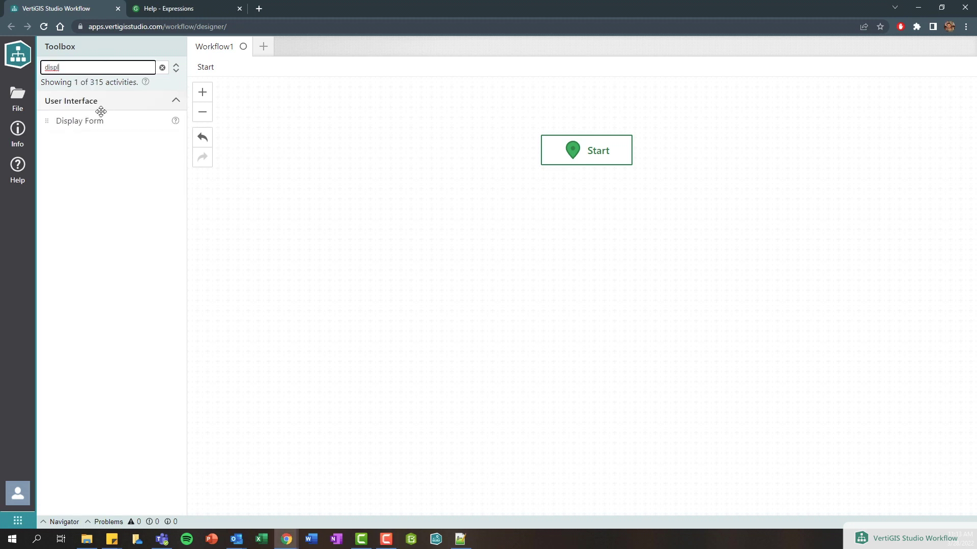
drag(90, 121, 581, 243)
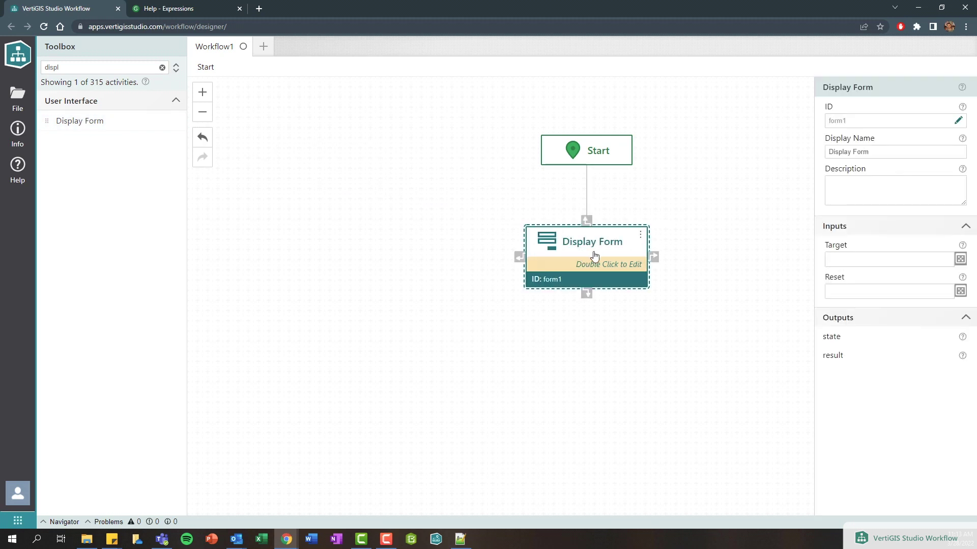
- Add a text box to the Display Form's form and inspect the header and button row
double_click(595, 254)
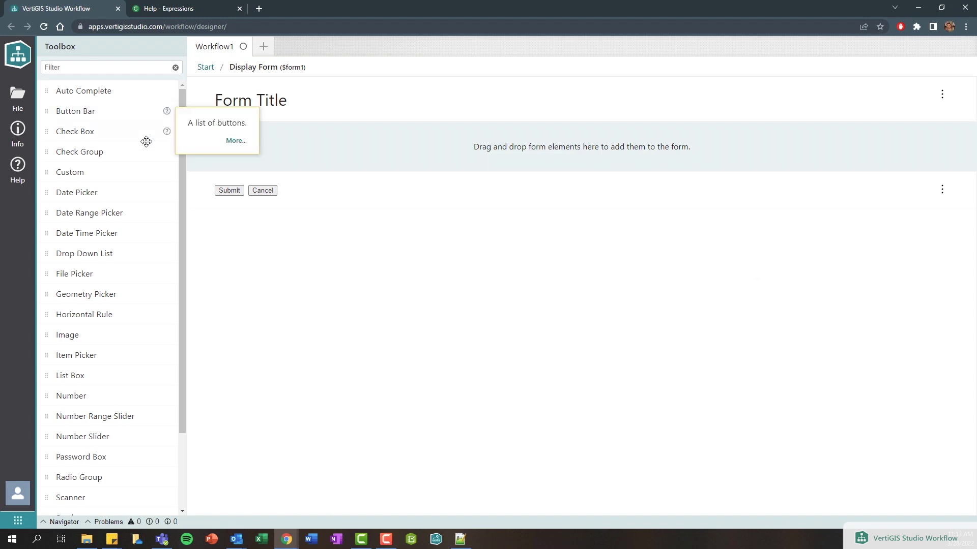
scroll(127, 201, down, 1)
scroll(127, 201, down, 3)
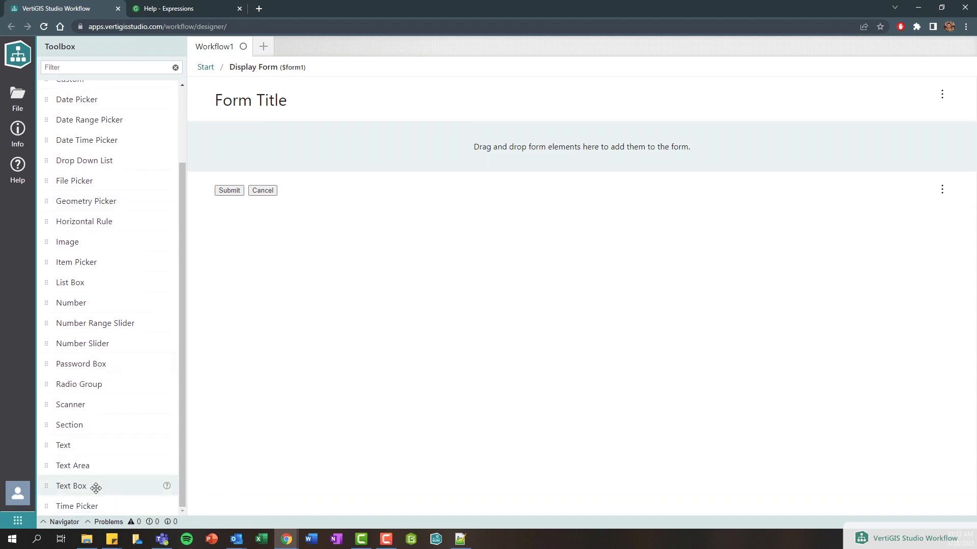
drag(92, 485, 309, 157)
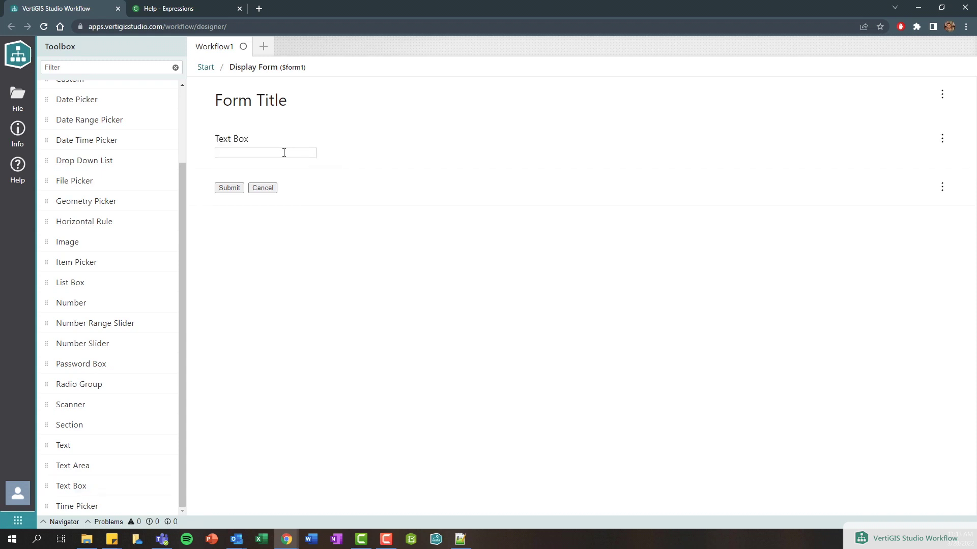
click(284, 151)
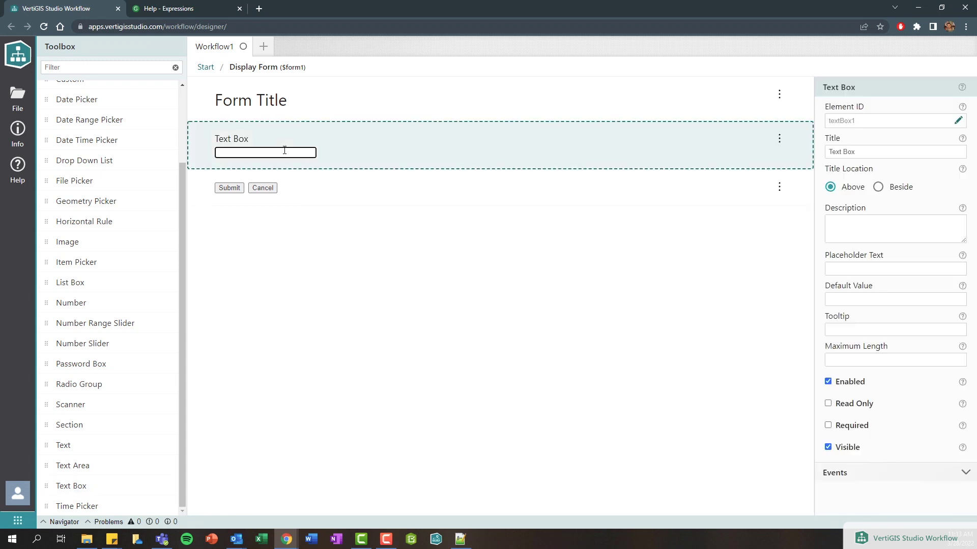
click(291, 106)
click(284, 139)
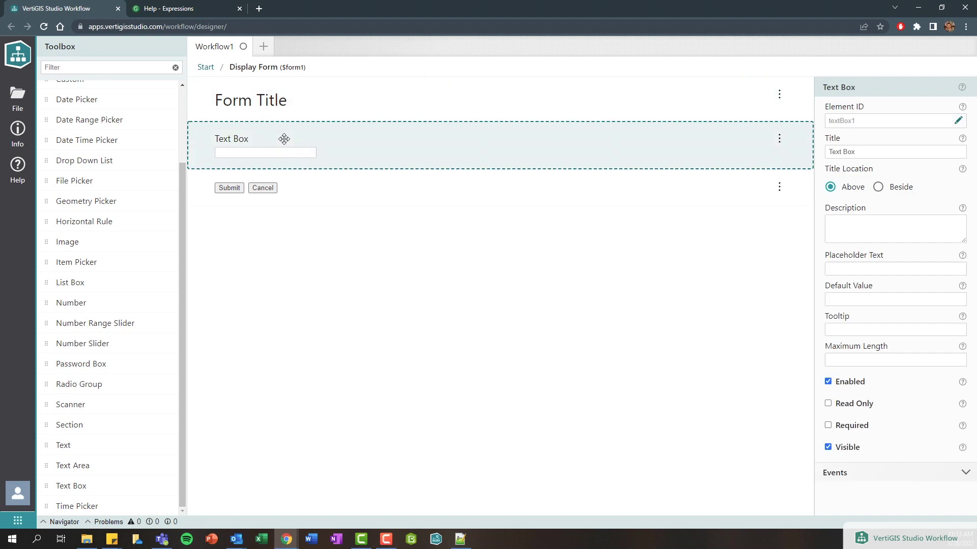
click(295, 189)
click(330, 158)
- Check the element IDs textBox1, header and footer, then title the text box 'Name'
drag(827, 123, 863, 125)
drag(827, 123, 865, 124)
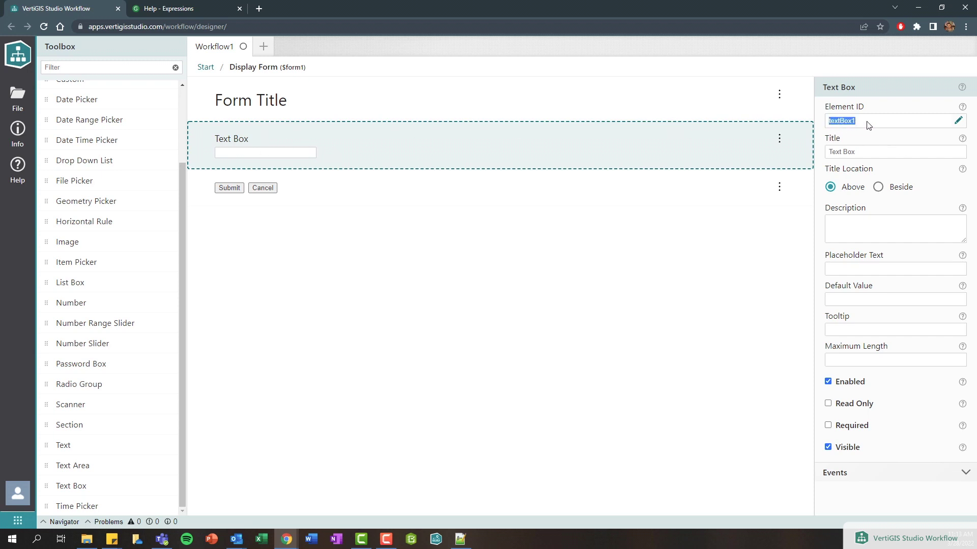
click(473, 110)
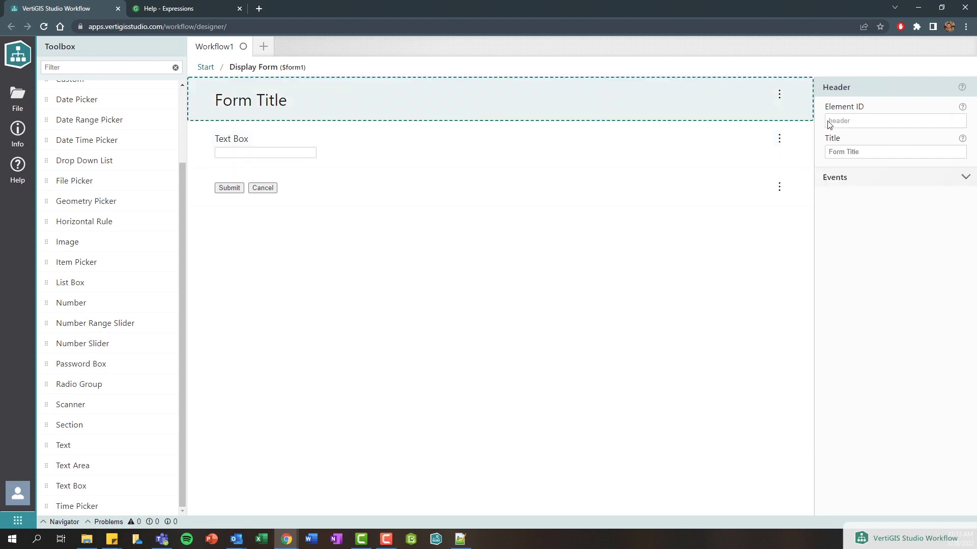
drag(828, 123, 865, 125)
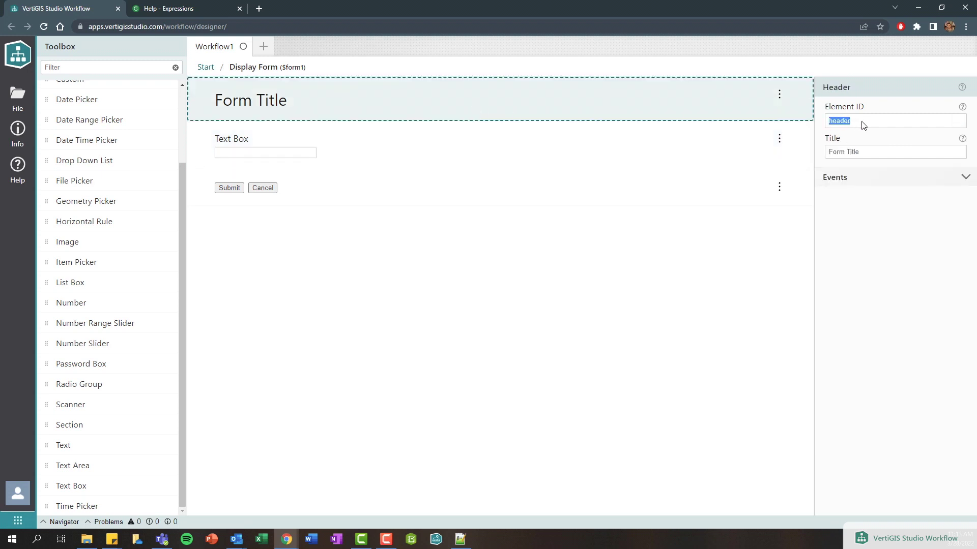
click(300, 187)
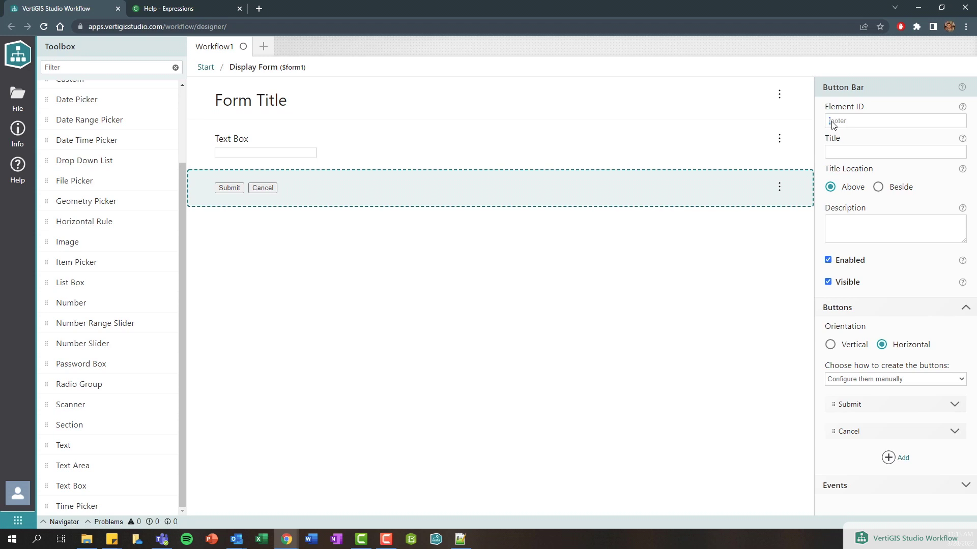
drag(828, 122, 857, 124)
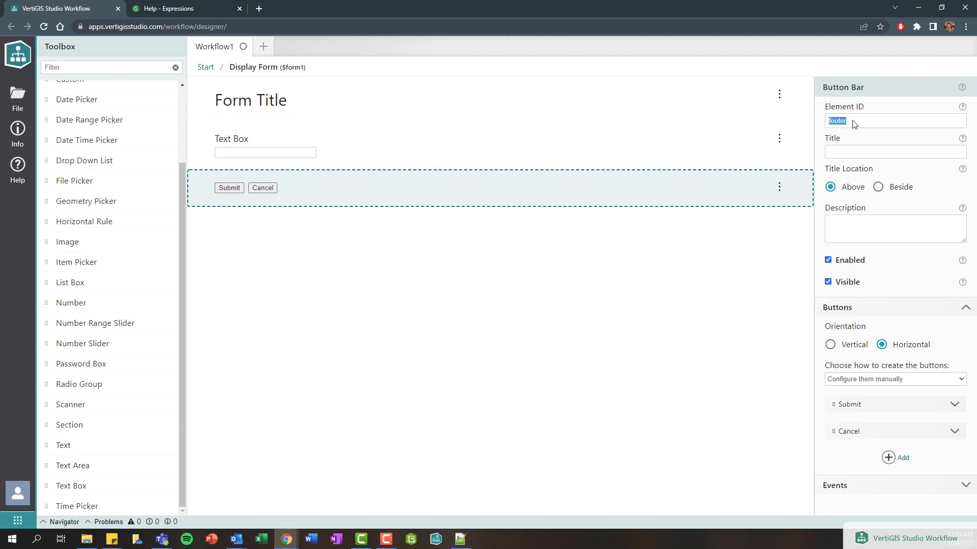
click(387, 160)
drag(879, 156, 749, 151)
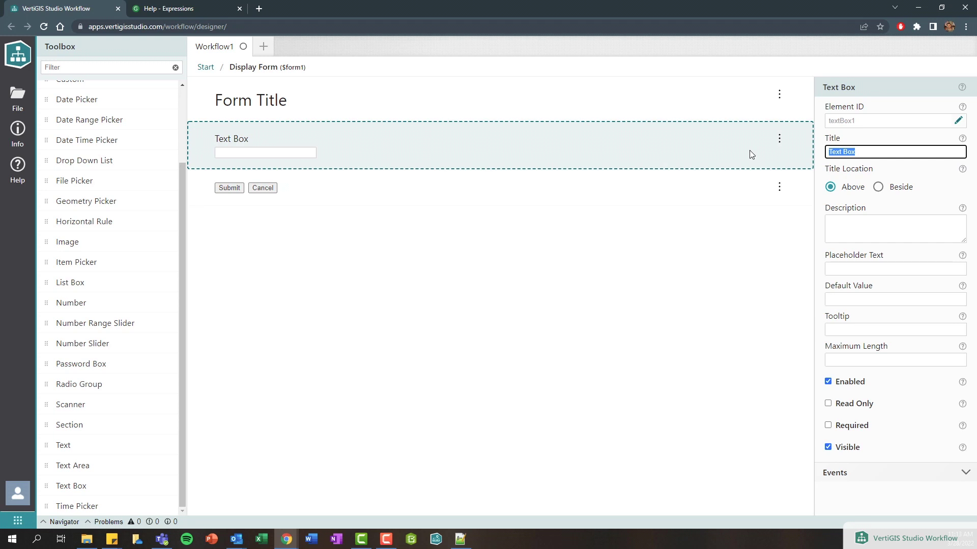
text(Name)
- Back on the main canvas, place an Alert under the Display Form, noting its missing Text input
click(205, 69)
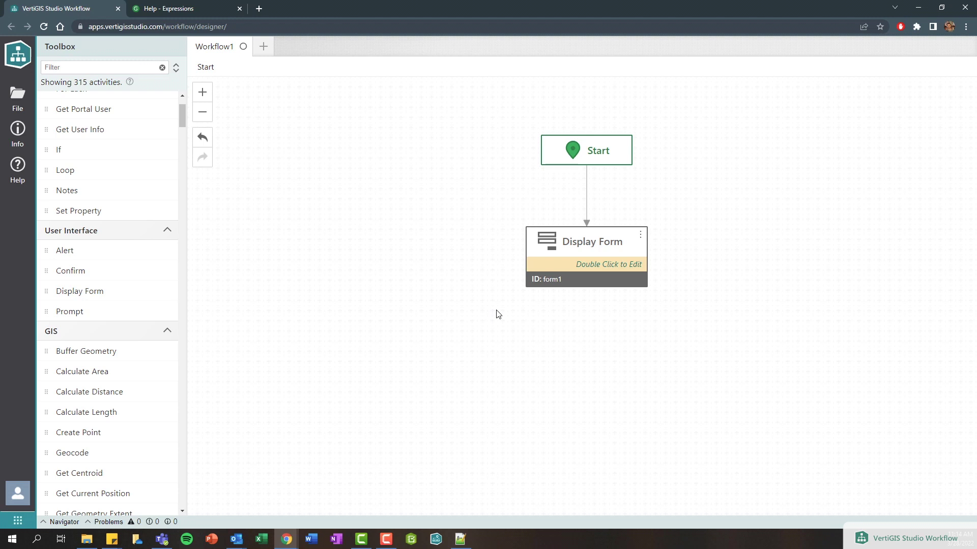
click(111, 71)
text(alert)
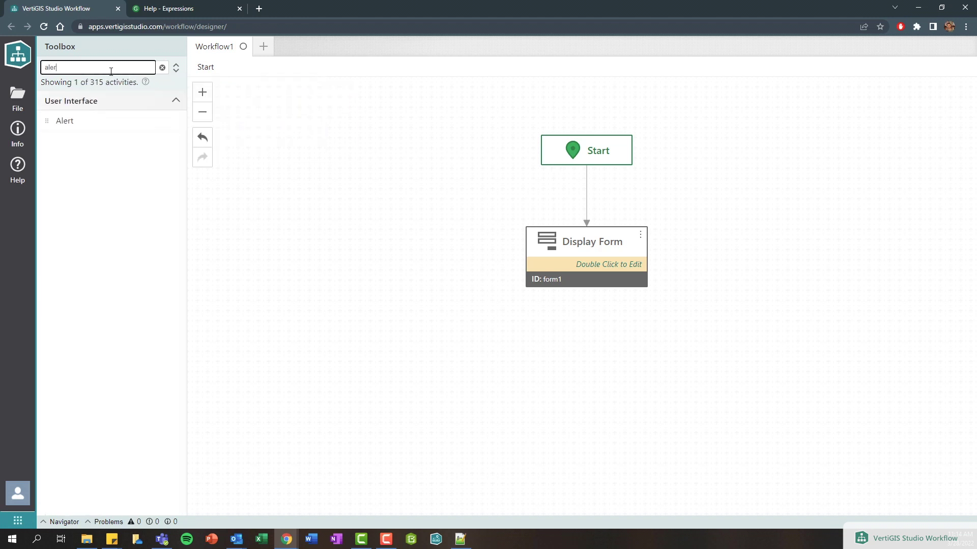
mouse_move(176, 124)
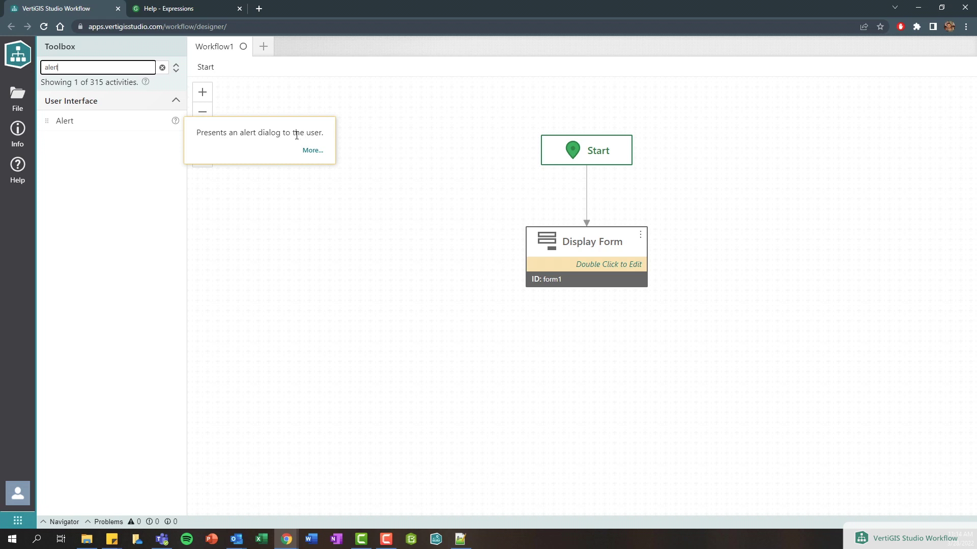
drag(101, 121, 579, 253)
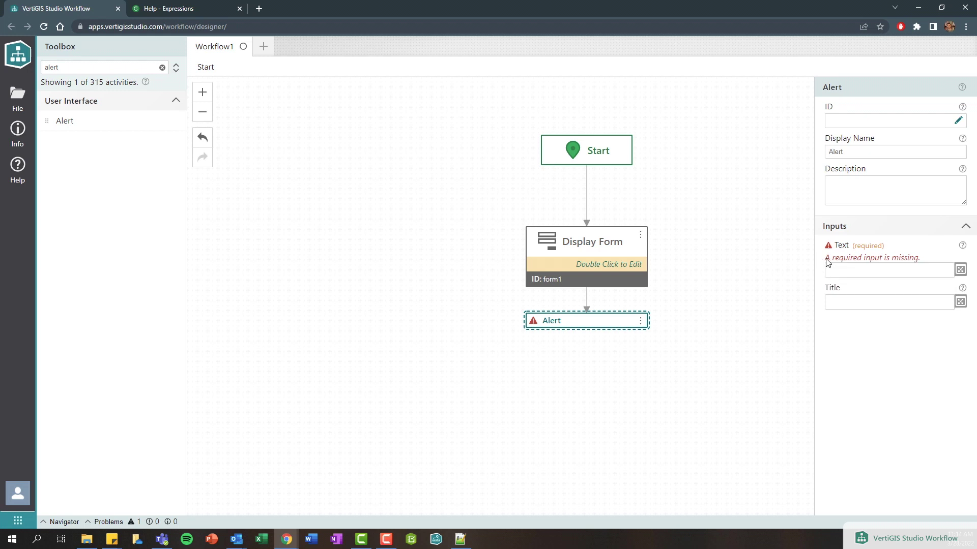
drag(823, 259, 920, 266)
- Open the MDN String reference from the Alert Text help's String link in a new tab
click(835, 259)
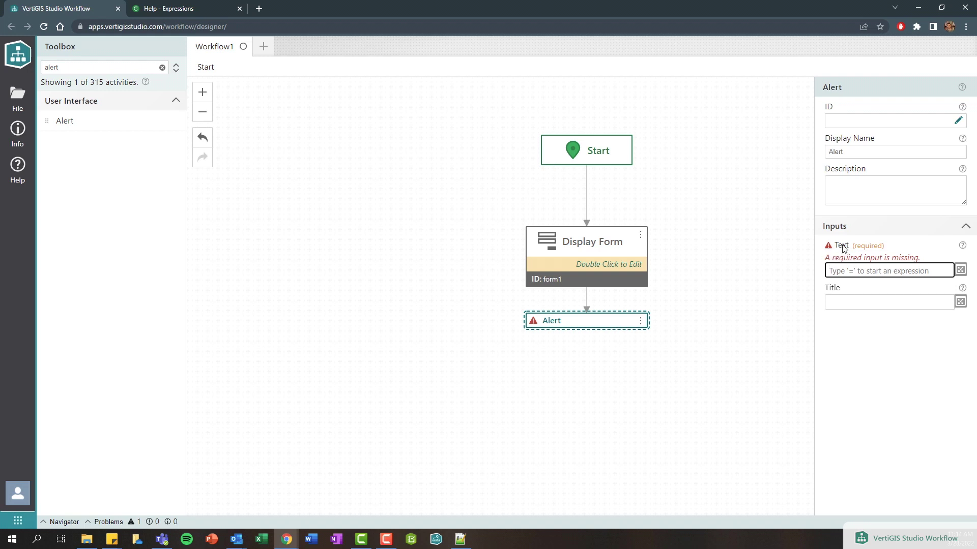
mouse_move(964, 248)
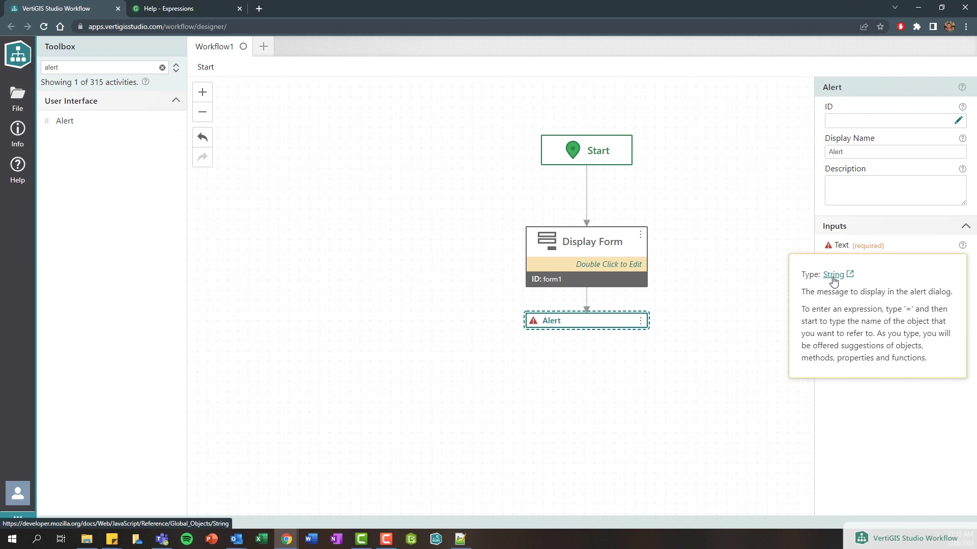
right_click(833, 277)
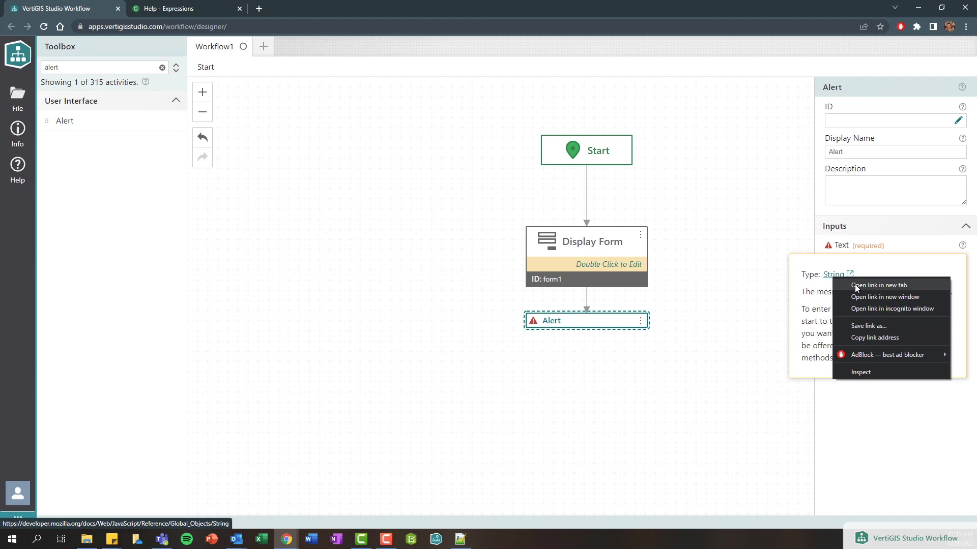
click(858, 285)
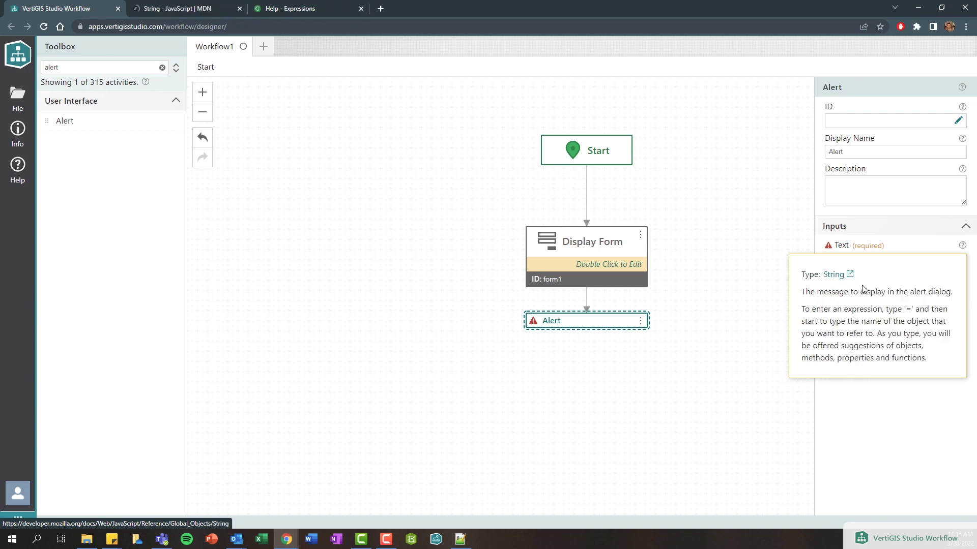
- Study MDN's double-quote, single-quote and backtick string examples, then return to the Alert's Text input
click(173, 10)
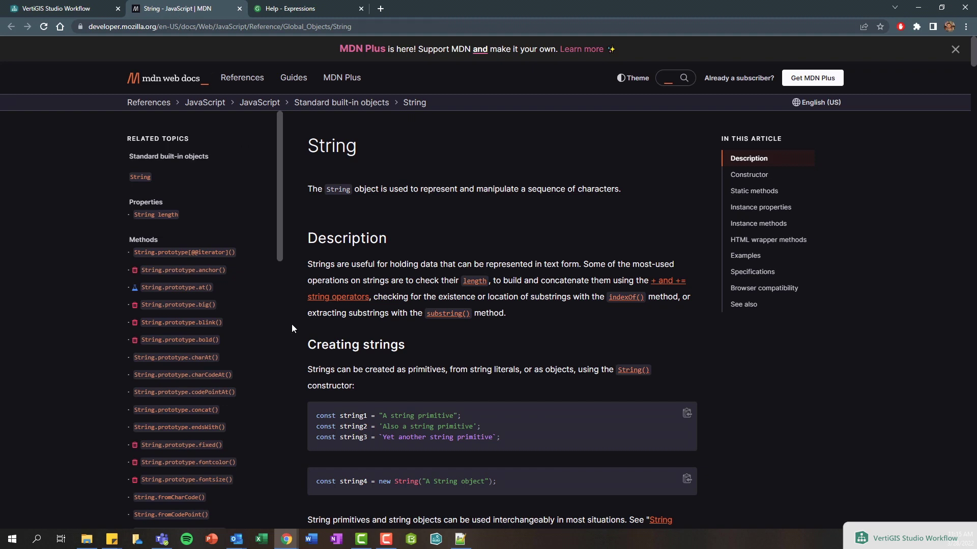
drag(384, 416, 454, 417)
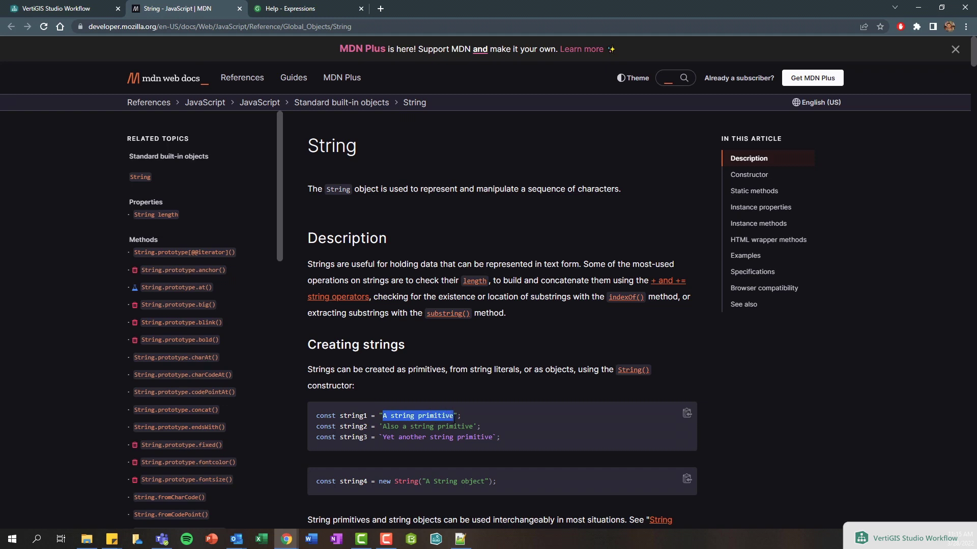
click(381, 416)
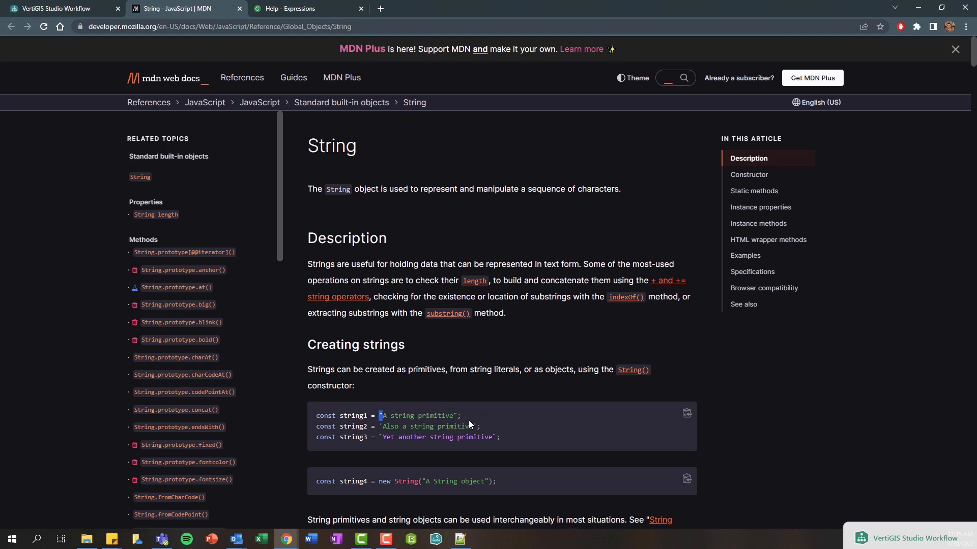
double_click(456, 416)
click(381, 427)
double_click(473, 427)
double_click(380, 438)
double_click(494, 437)
drag(384, 438, 471, 441)
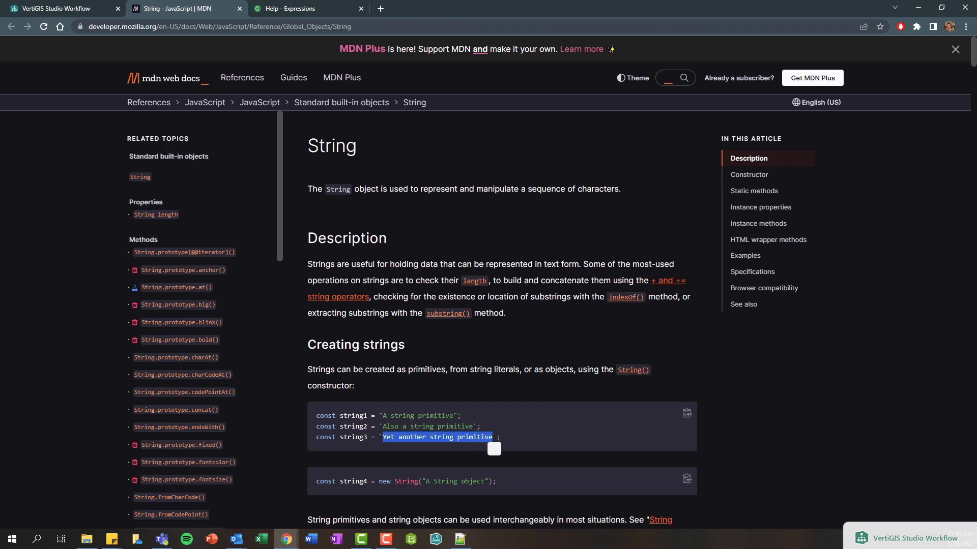
click(457, 441)
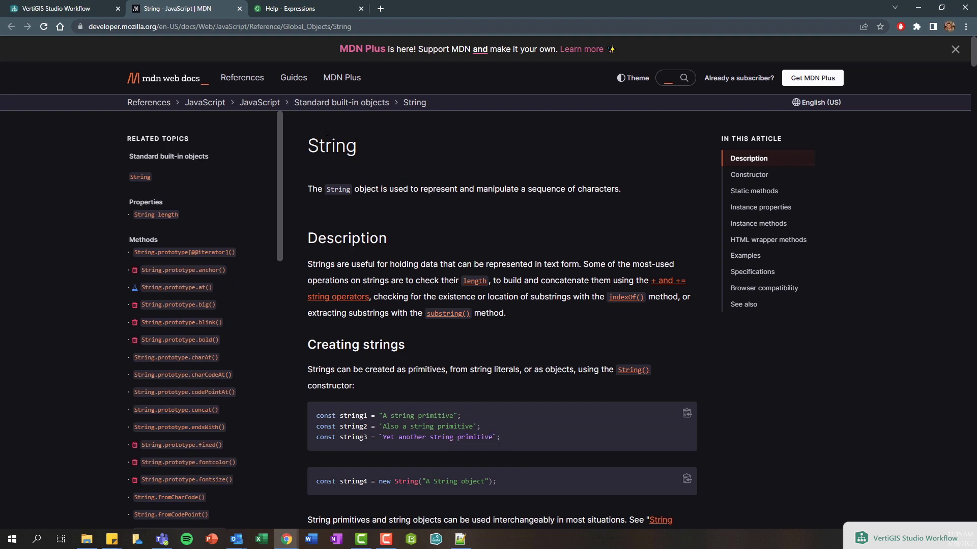
click(63, 10)
click(862, 272)
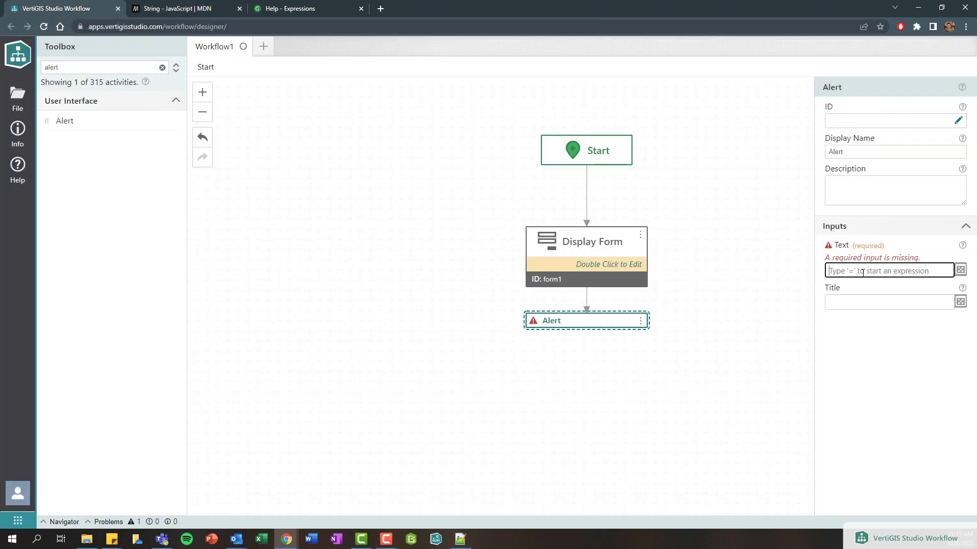
- Type Hello World into the Alert's Text and prefix it with =" to start an expression
text(Hello World)
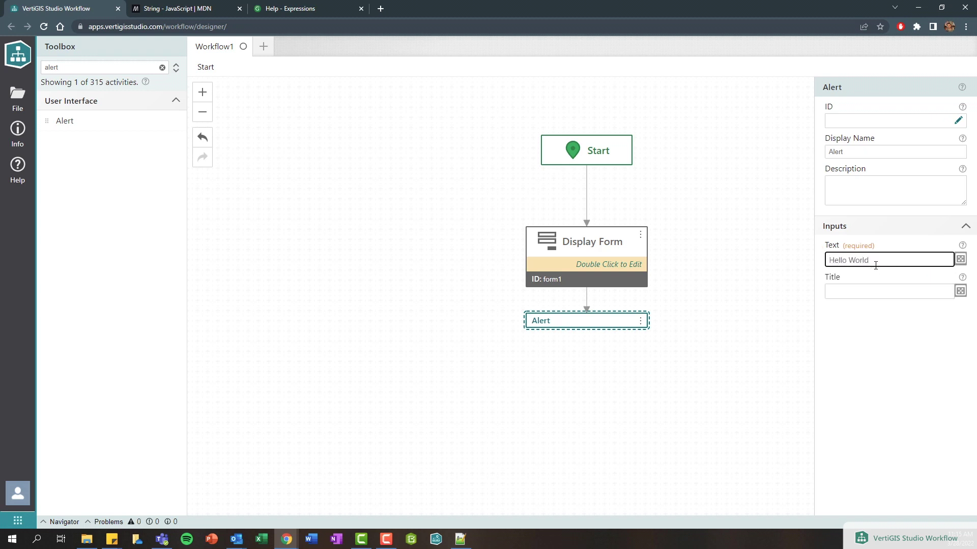
drag(875, 262, 805, 266)
click(829, 263)
text(=)
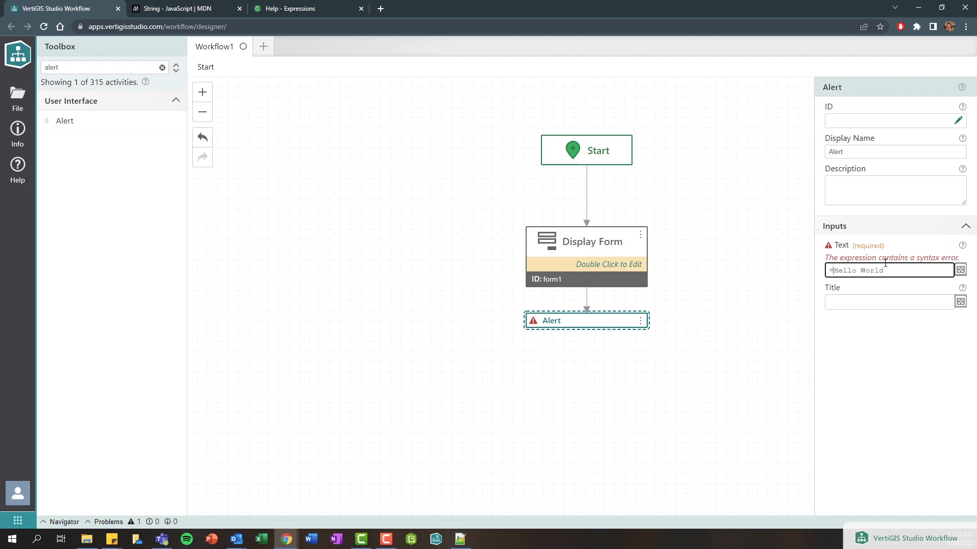
text(")
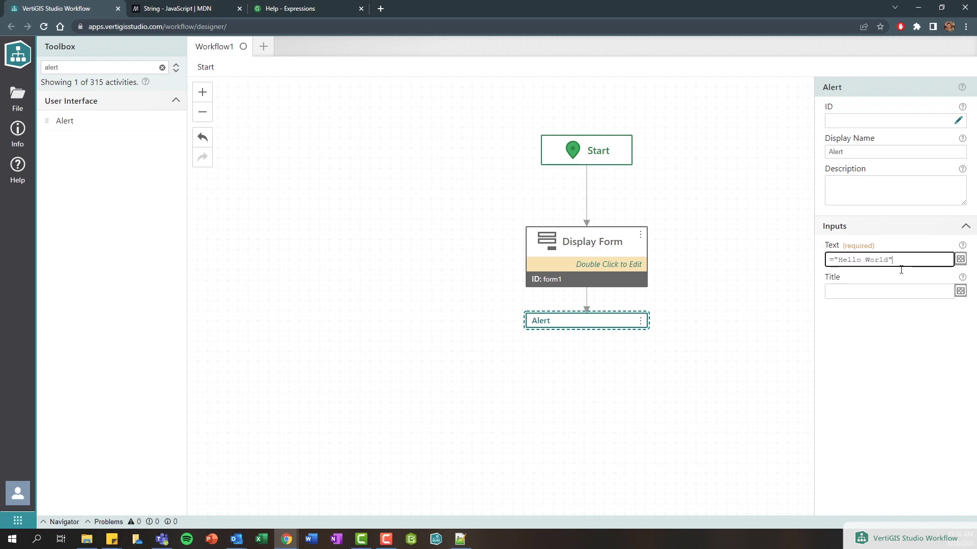
- Replace the quotes with backticks to form `Hello World`, then overwrite the literal with $
double_click(891, 261)
click(838, 261)
drag(847, 260, 892, 259)
double_click(890, 261)
text(')
double_click(835, 271)
text(')
key(BackSpace)
text(`)
drag(837, 260, 888, 260)
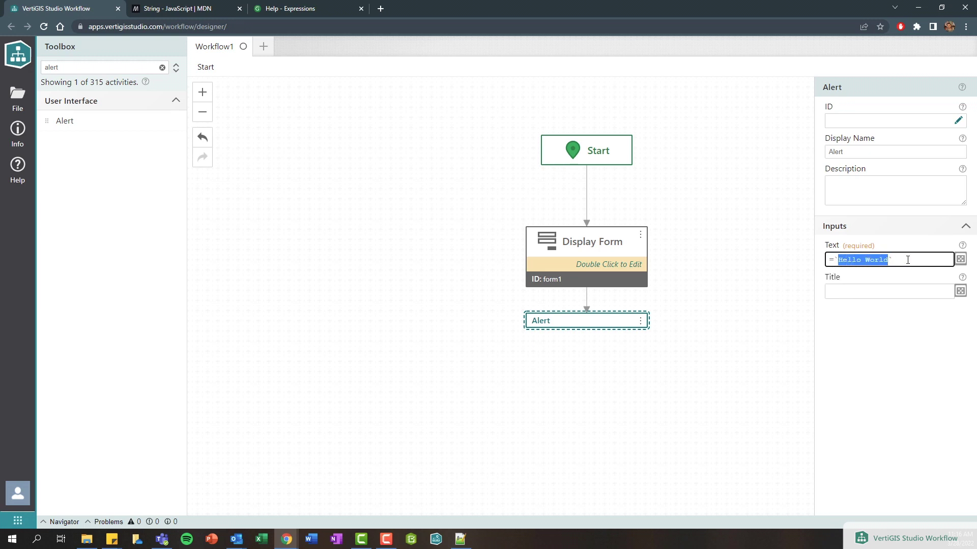
click(908, 260)
drag(906, 260, 835, 262)
text($)
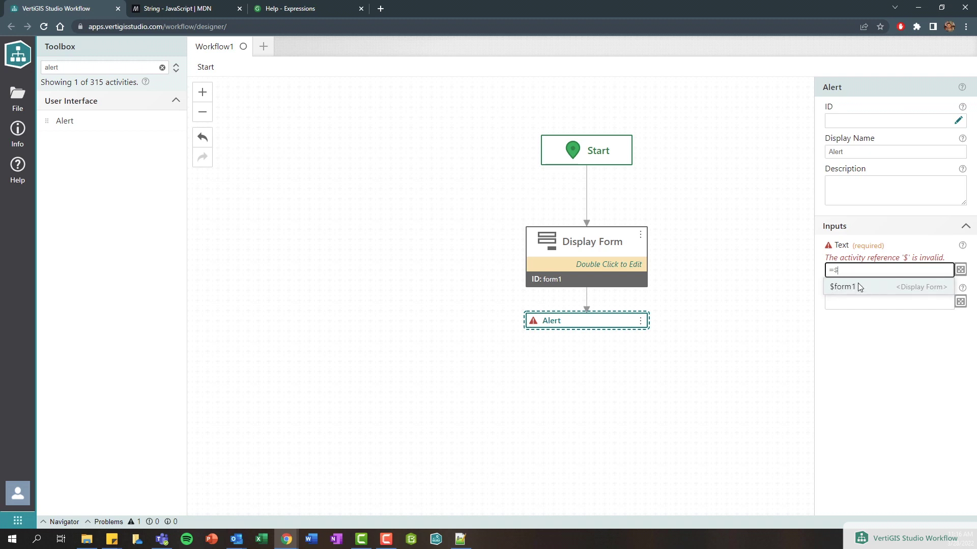
- Filter the Toolbox for 'buff' and drop a Buffer Geometry activity onto the canvas
double_click(73, 68)
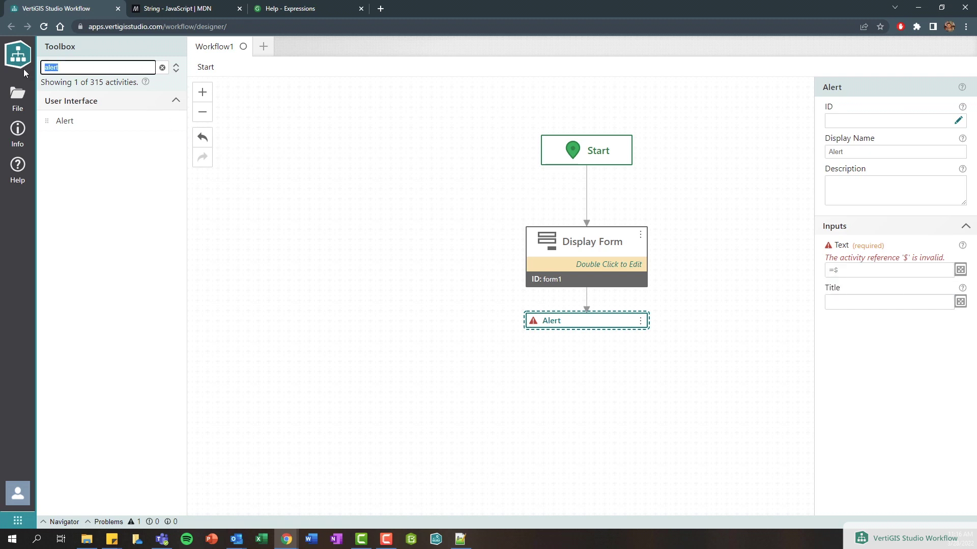
text(buff)
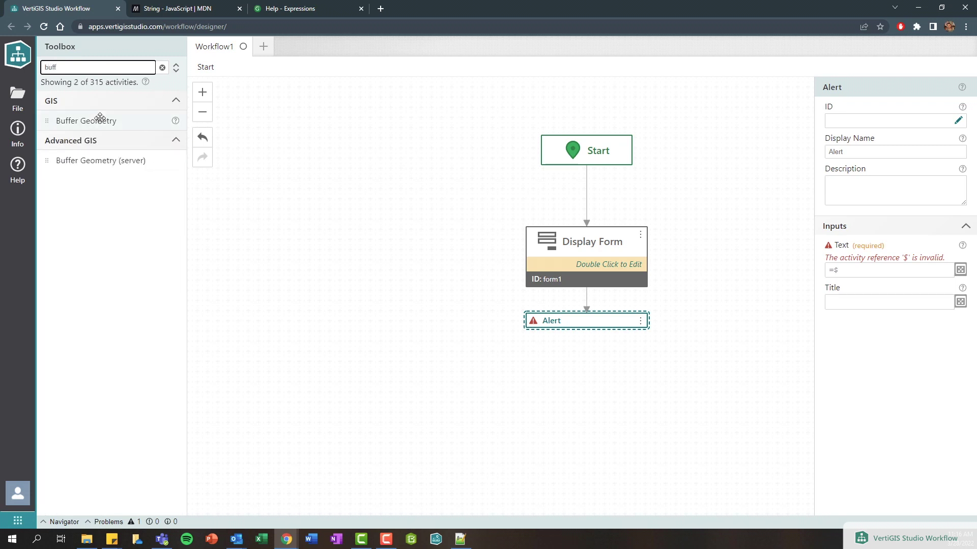
drag(101, 118, 392, 243)
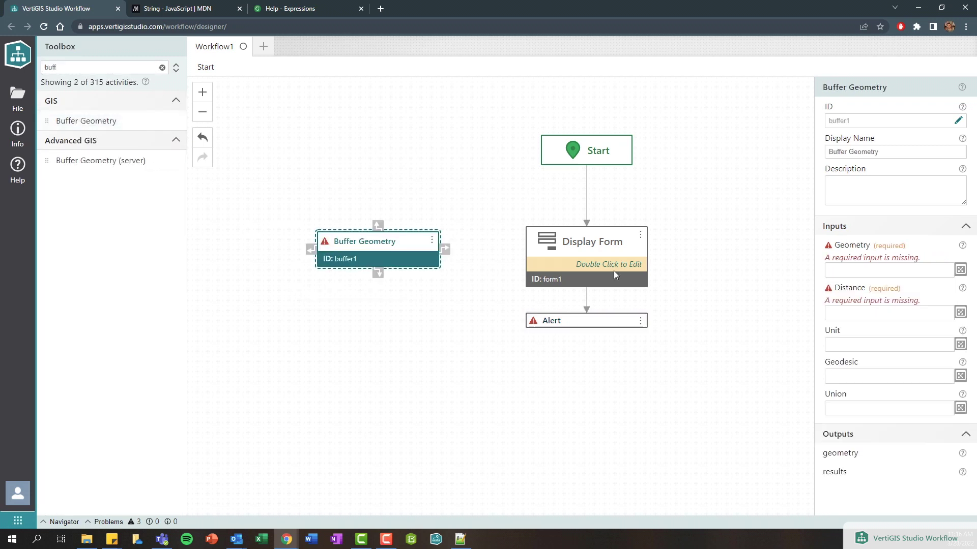
- Build the Alert's Text expression to =$form1.state. using the reference suggestions
click(631, 318)
click(842, 268)
key(BackSpace)
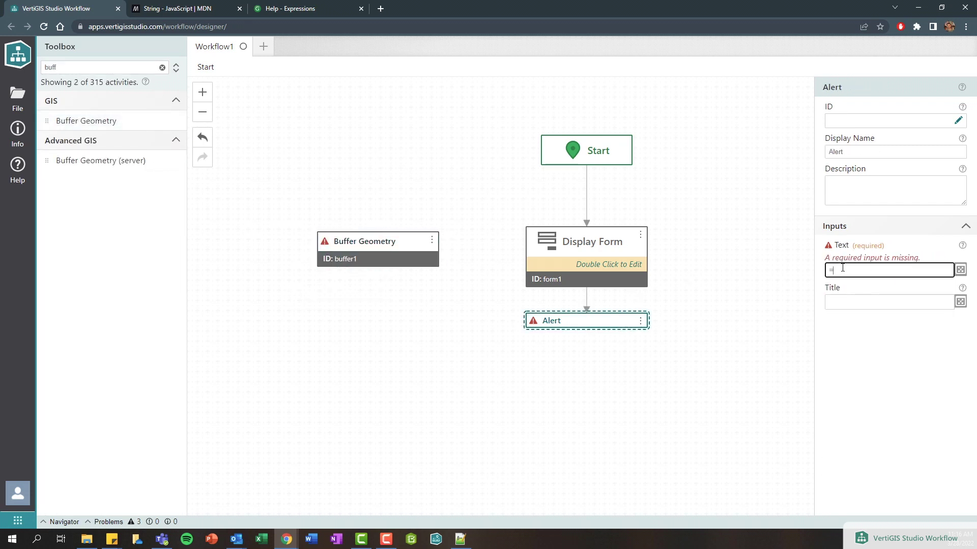
text($)
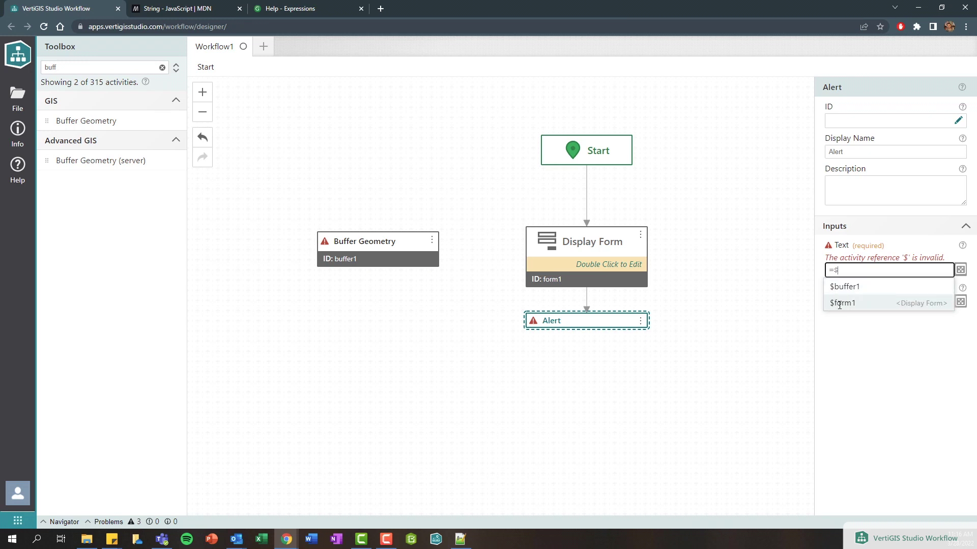
click(855, 304)
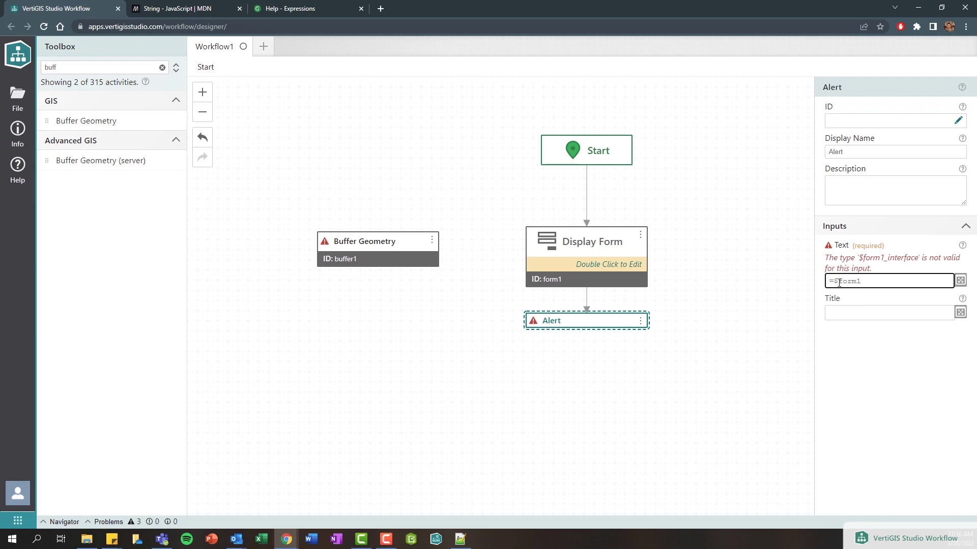
text(.)
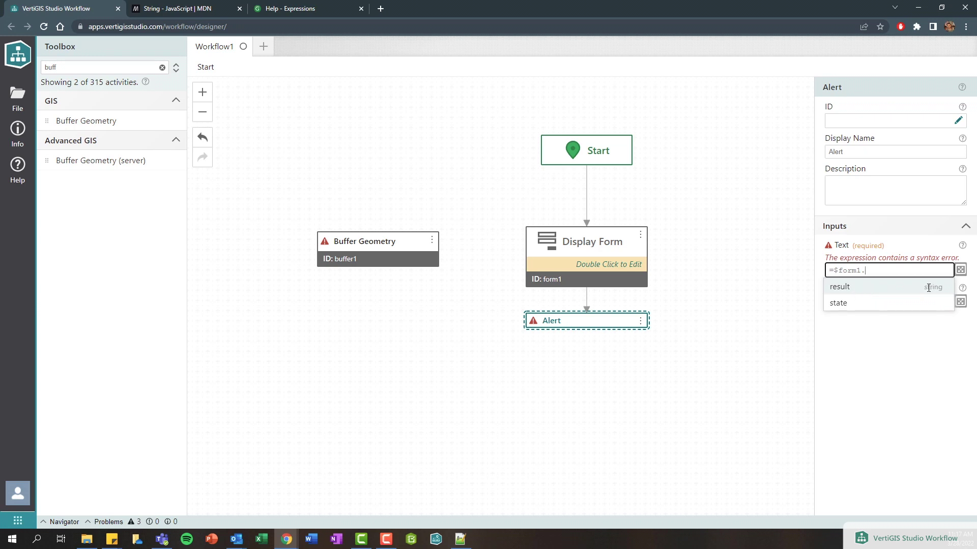
click(898, 304)
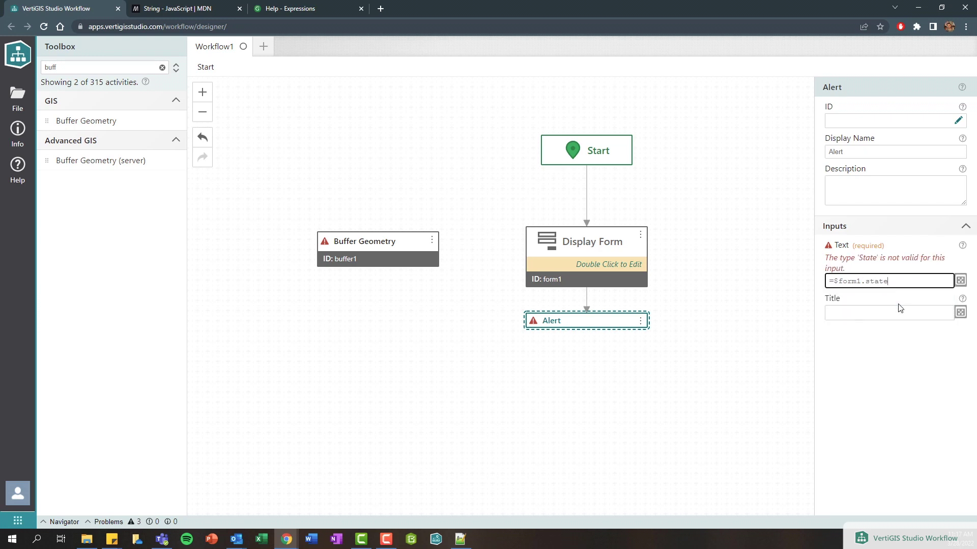
text(.)
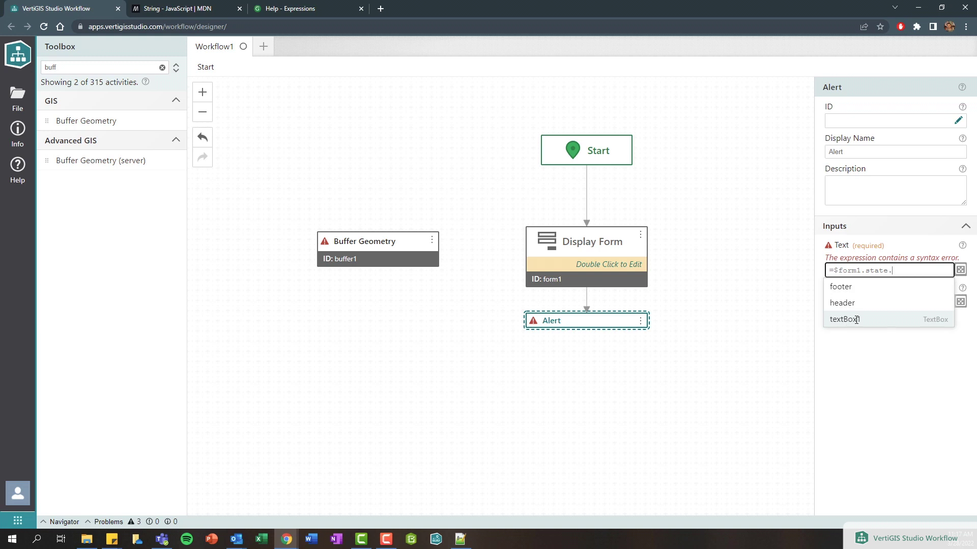
click(959, 270)
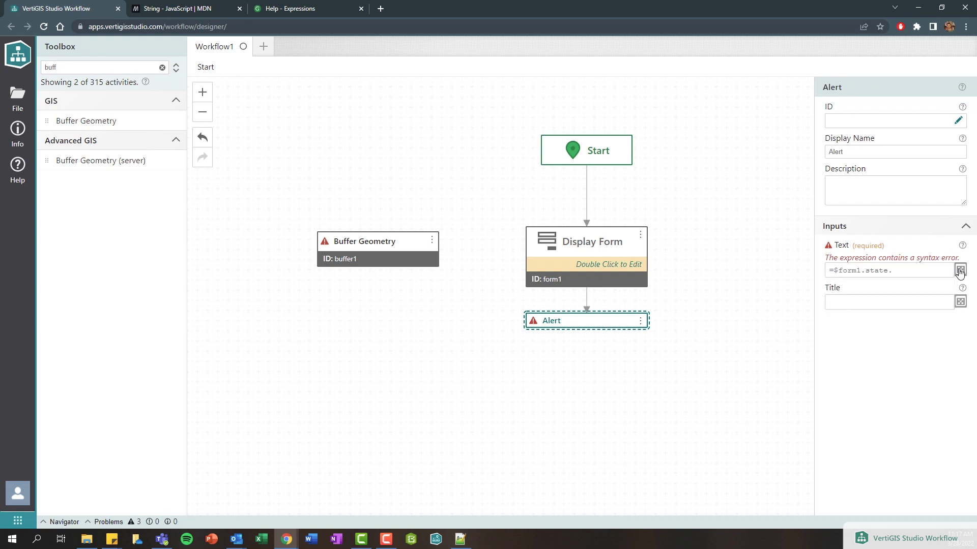
- In the larger Input Editor, append textBox1 and value to get =$form1.state.textBox1.value
click(960, 271)
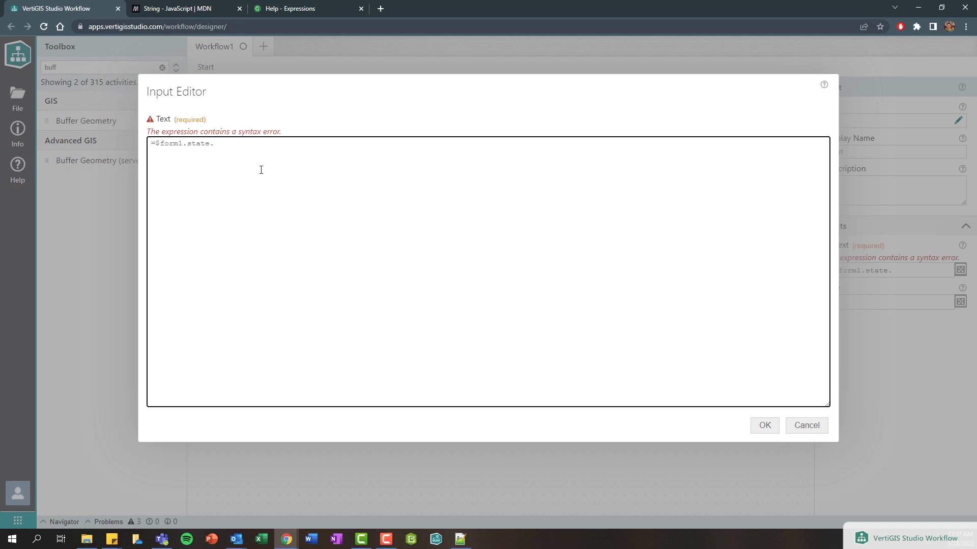
scroll(260, 172, up, 3)
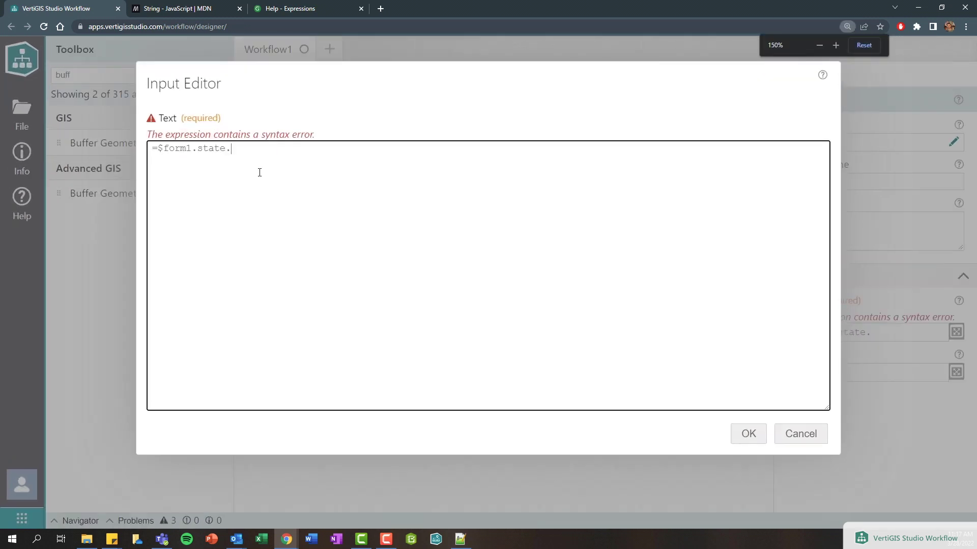
scroll(259, 173, down, 1)
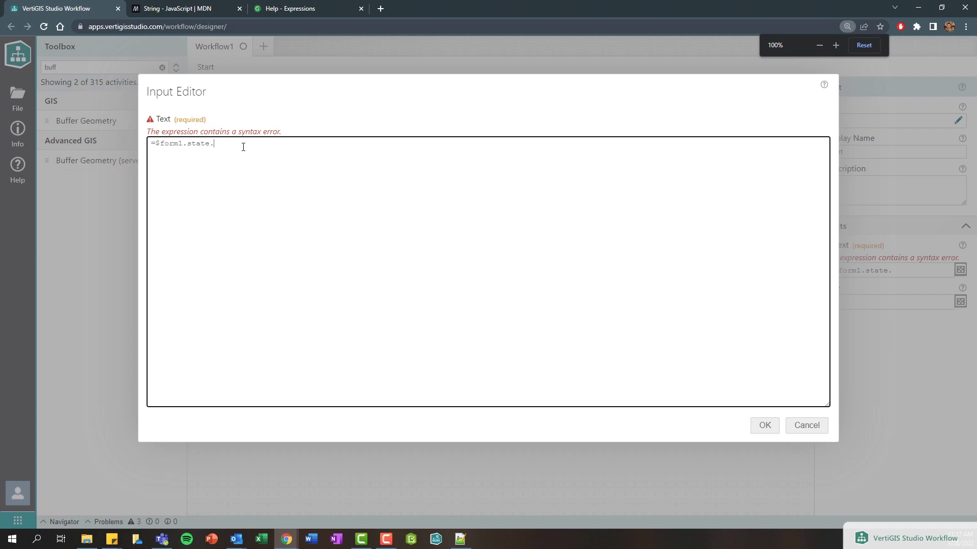
text(t)
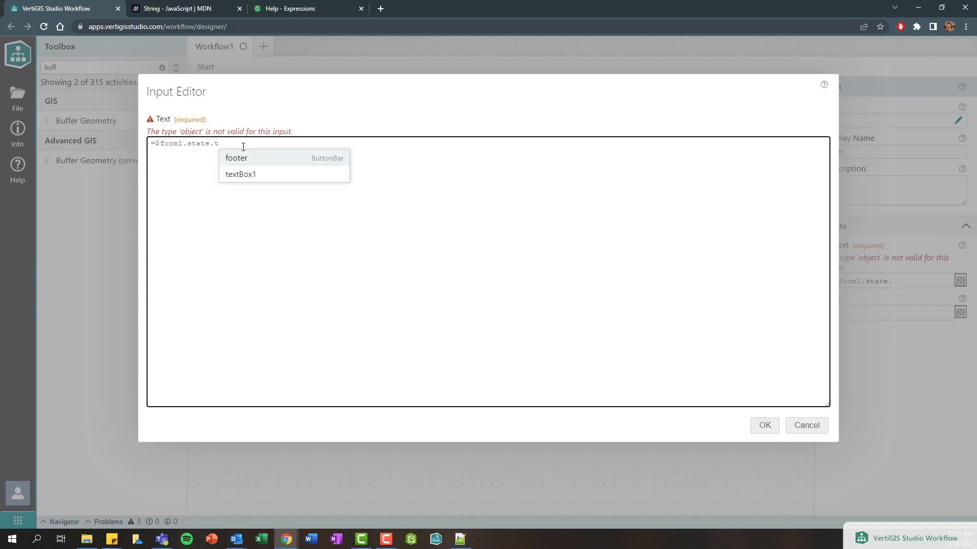
click(310, 174)
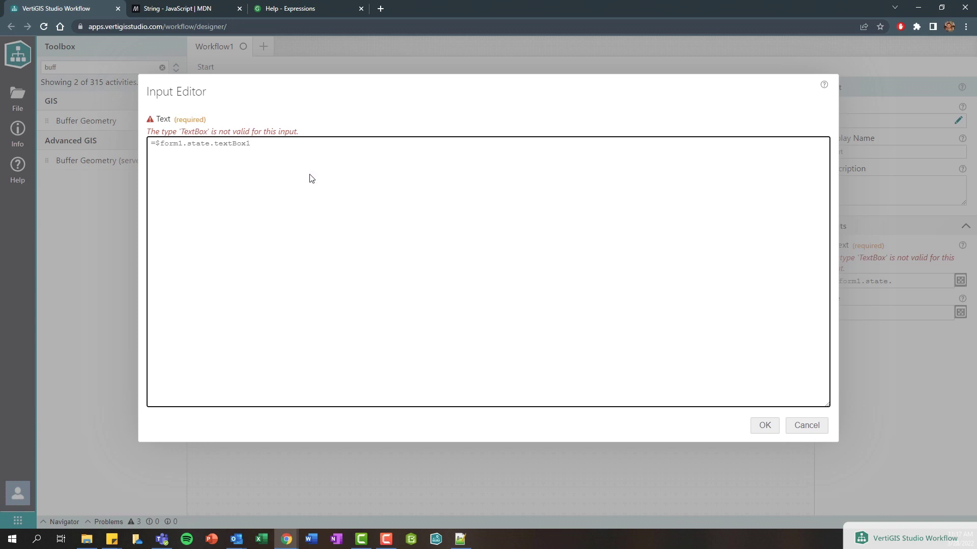
text(.)
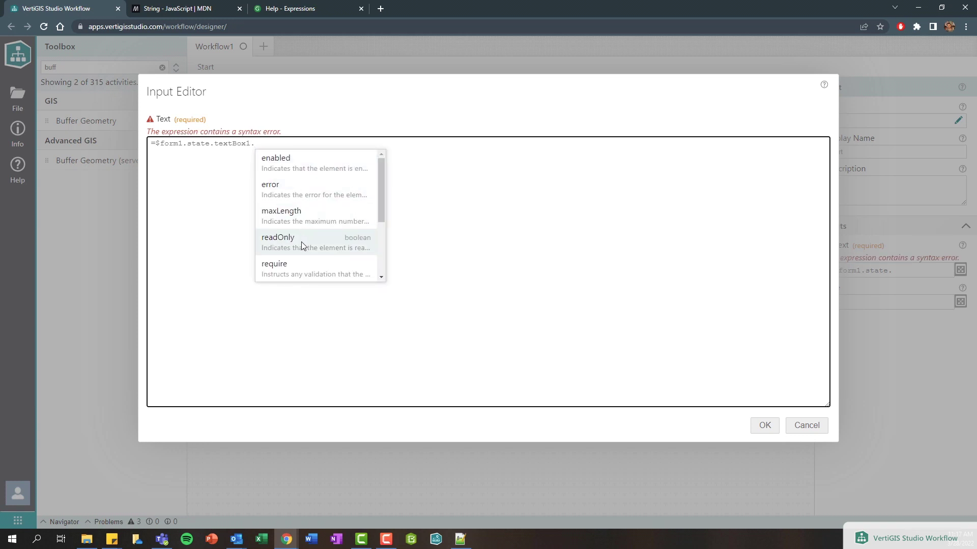
scroll(301, 255, down, 3)
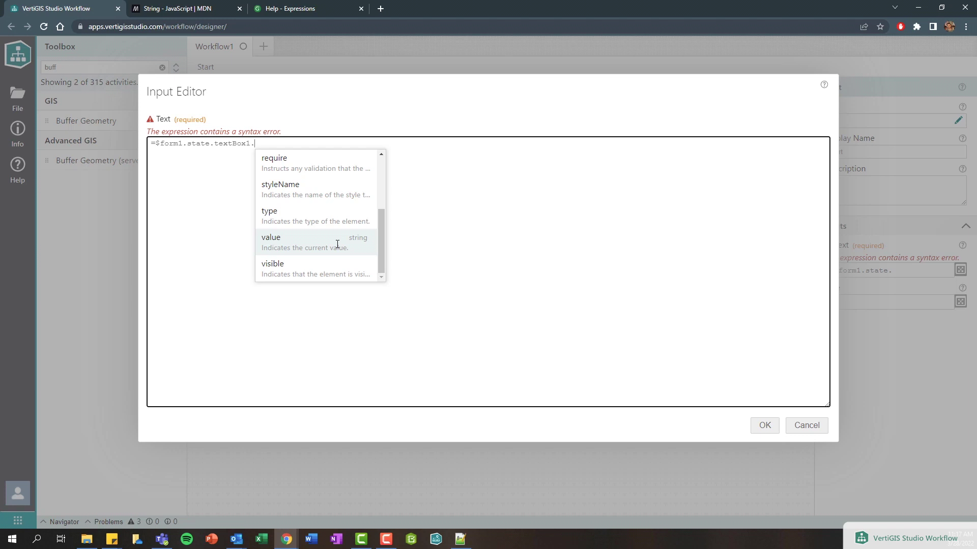
click(338, 244)
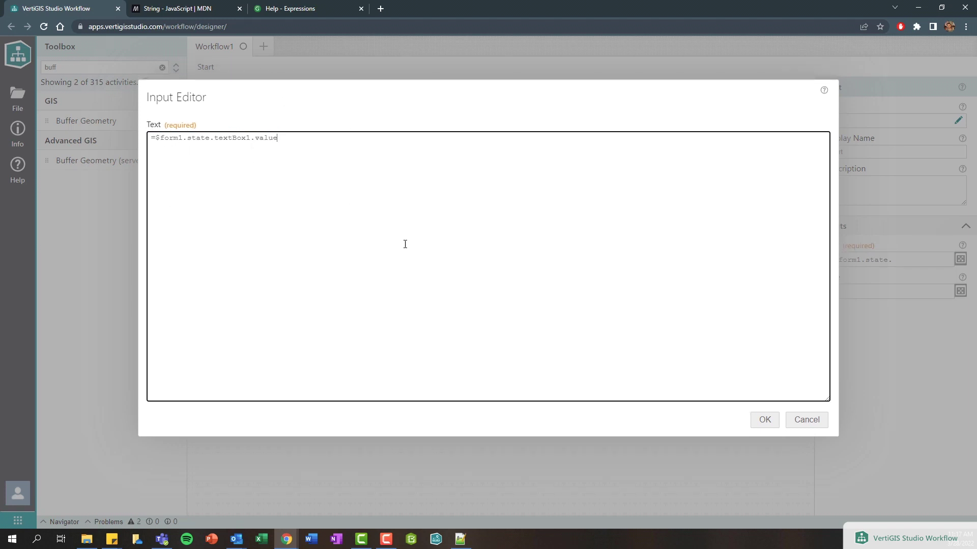
click(760, 424)
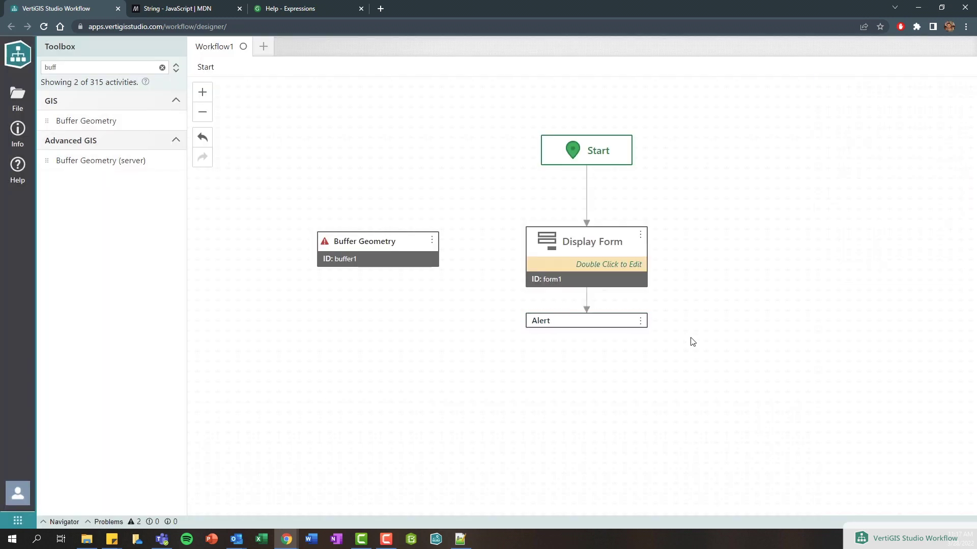
- Save As with the title 'Tech Tip Videos - Form Input', replacing Workflow1
key(ctrl+shift+s)
double_click(288, 95)
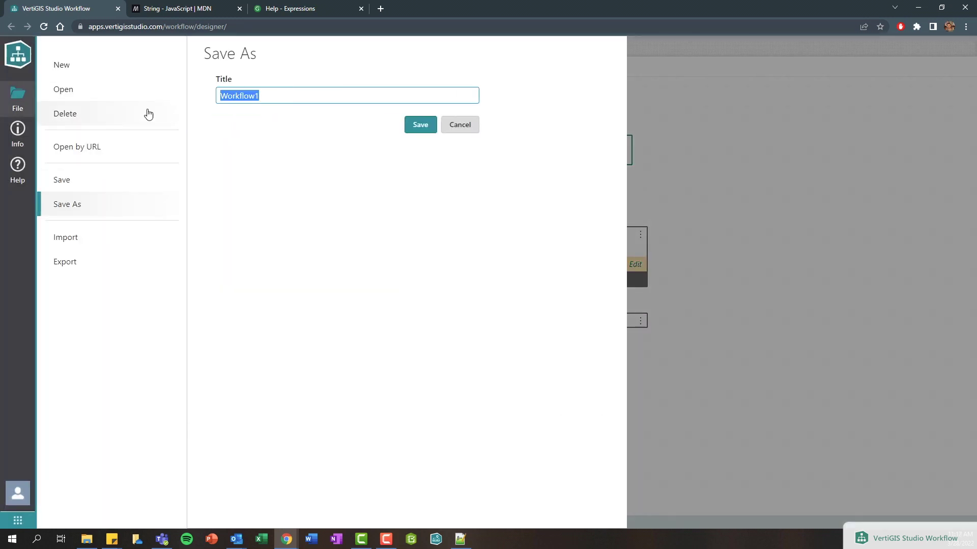
text(Tech Tip Video)
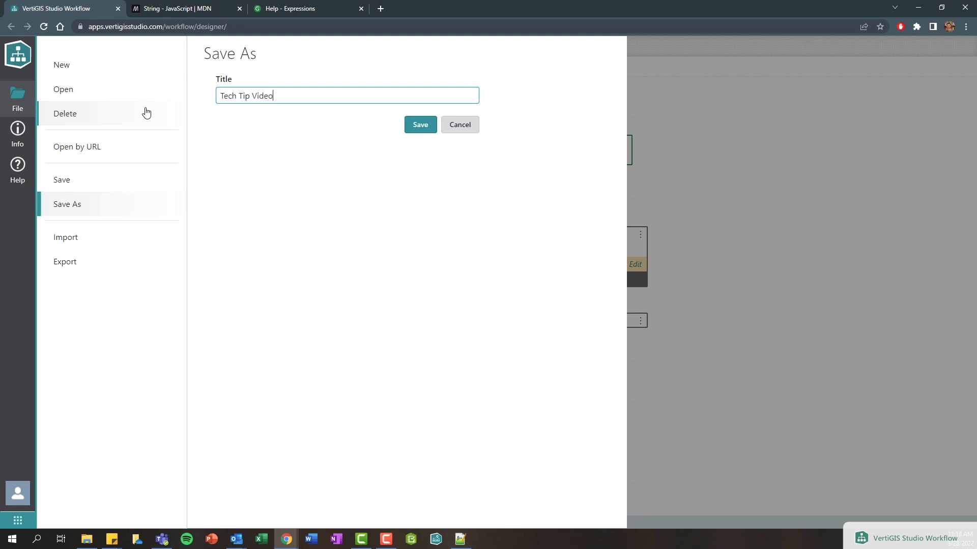
text(s - Form Input)
click(418, 131)
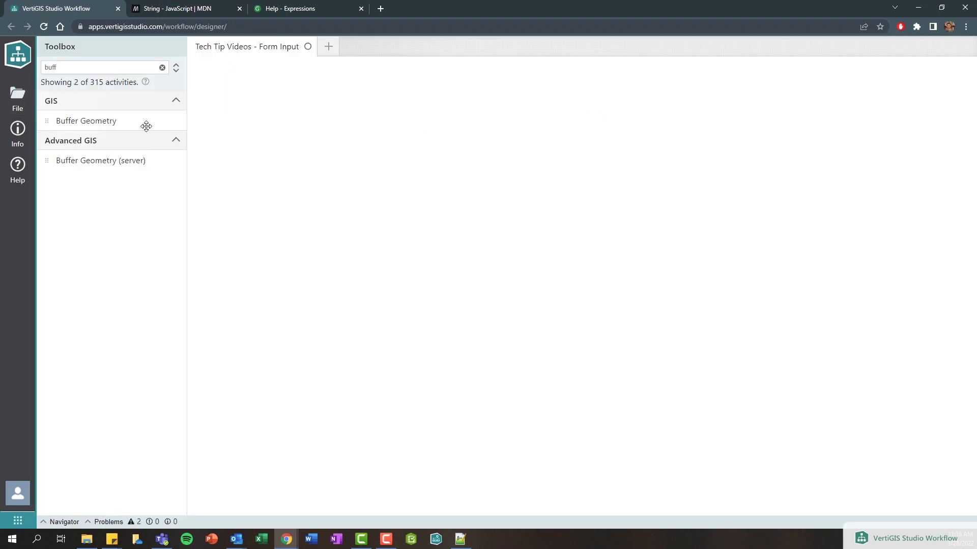
- Run the workflow in the Sandbox, submit a name in the Name field, and dismiss the echoing alert
click(22, 139)
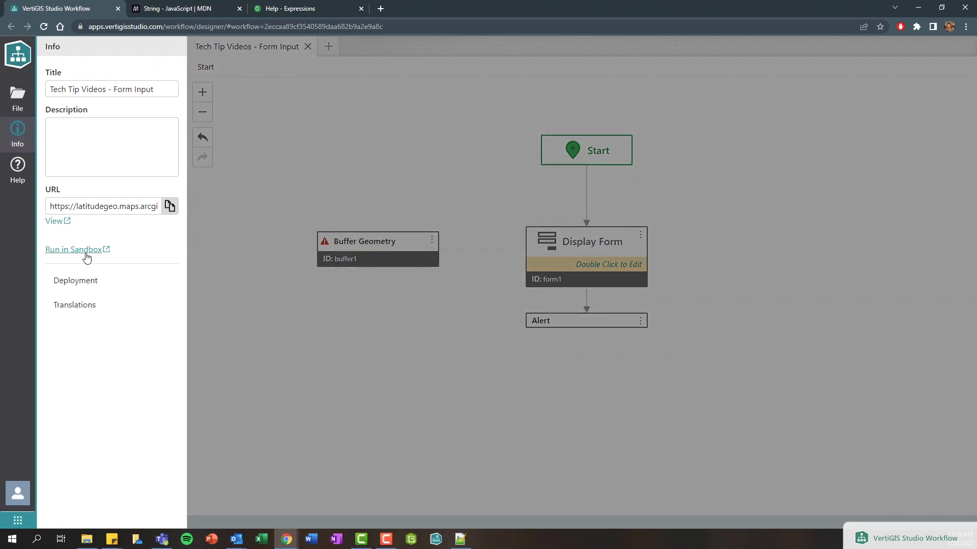
click(88, 255)
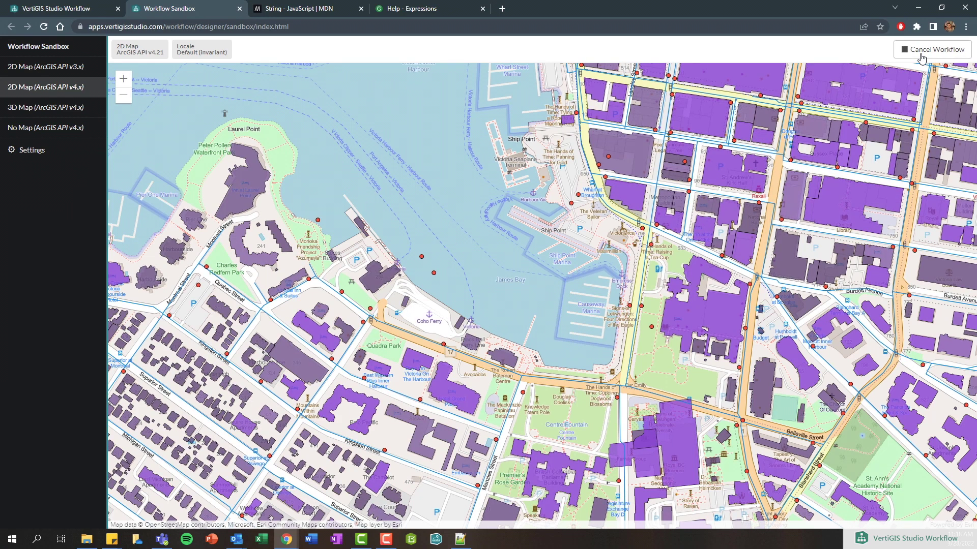
click(218, 92)
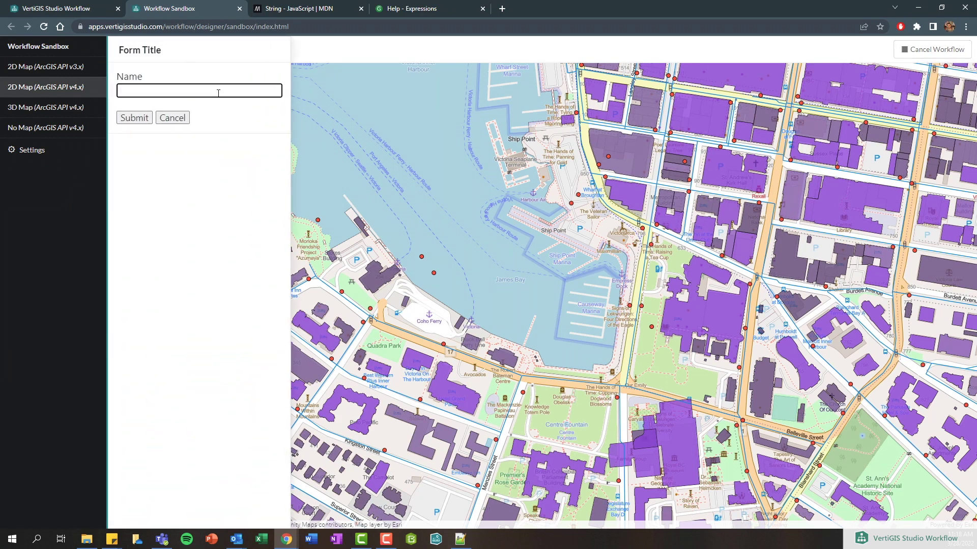
text(Patrick)
click(133, 123)
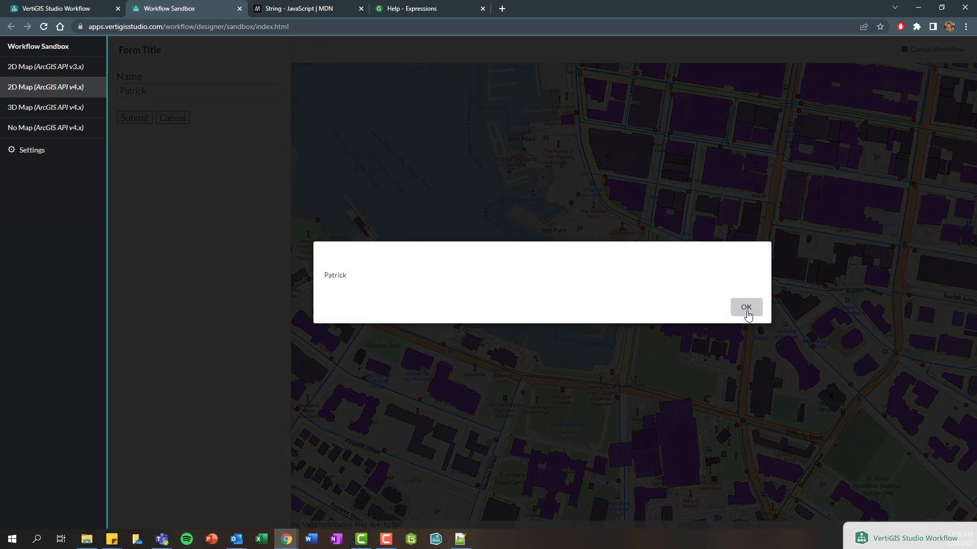
click(745, 308)
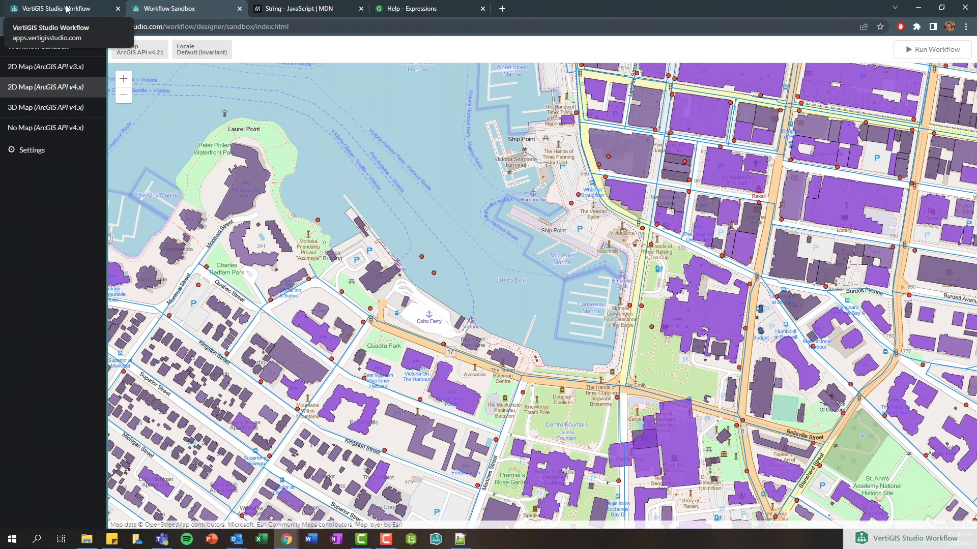
click(66, 8)
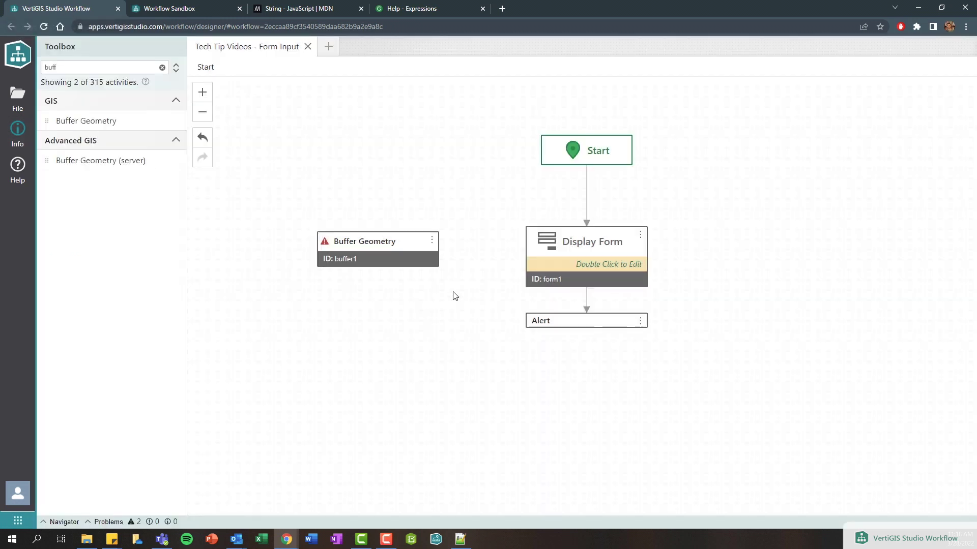
- In the Display Form, add a second text box above Submit titled 'Last Name'
double_click(594, 256)
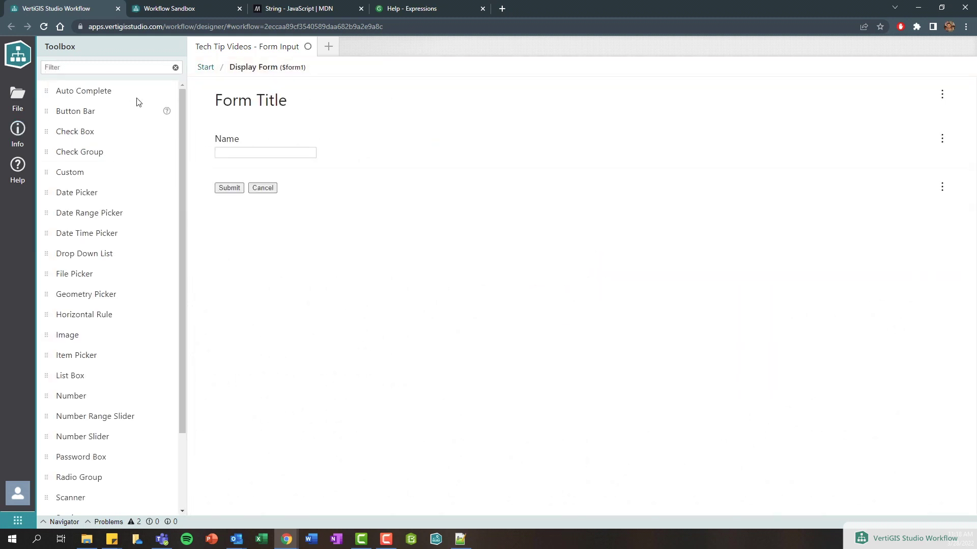
click(87, 68)
text(text)
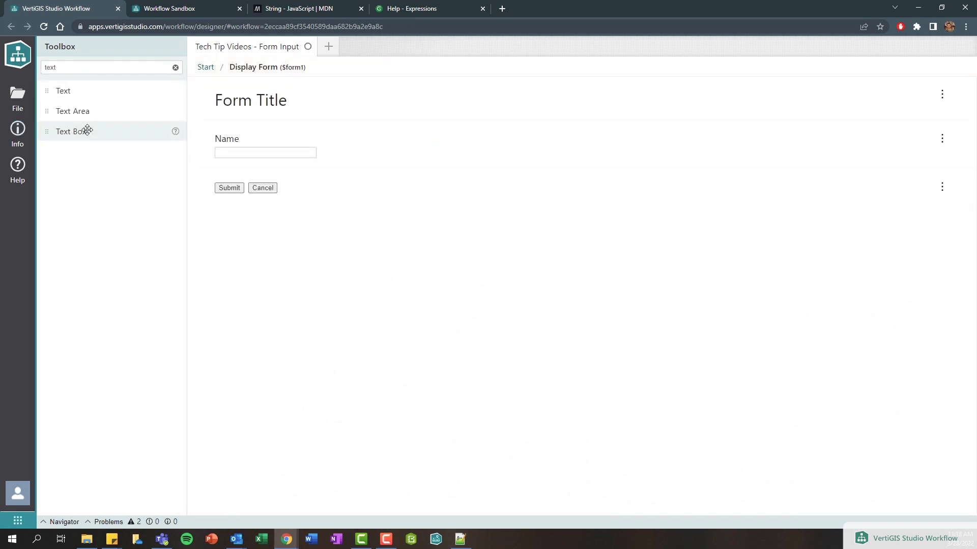
drag(87, 130, 322, 168)
click(333, 172)
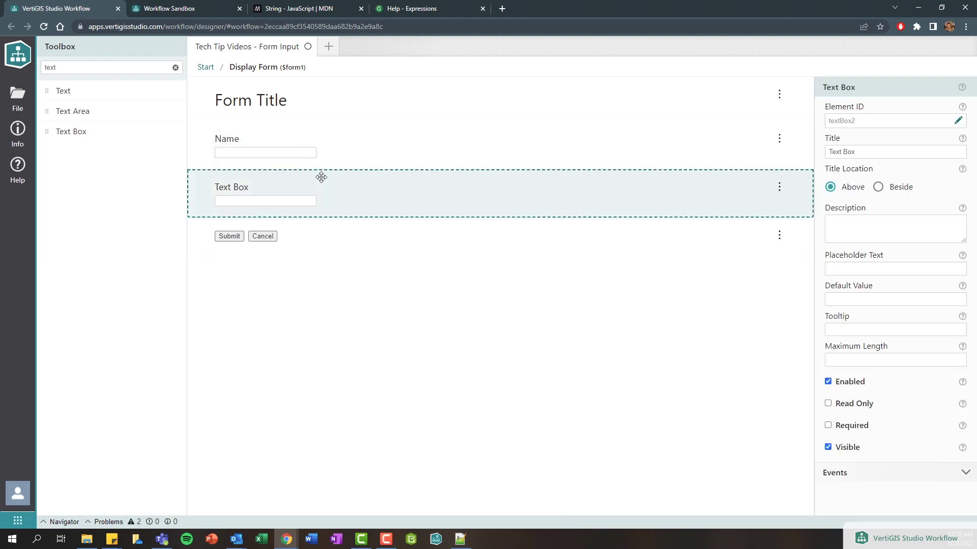
click(865, 151)
text(Last Name)
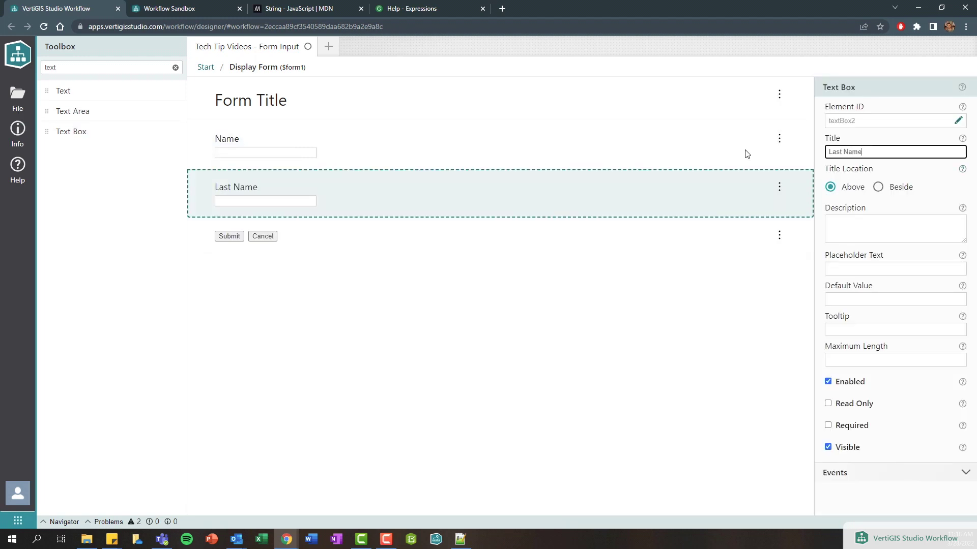
- Retitle the first text box 'First Name' and check the IDs textBox1 and textBox2
click(436, 141)
click(829, 153)
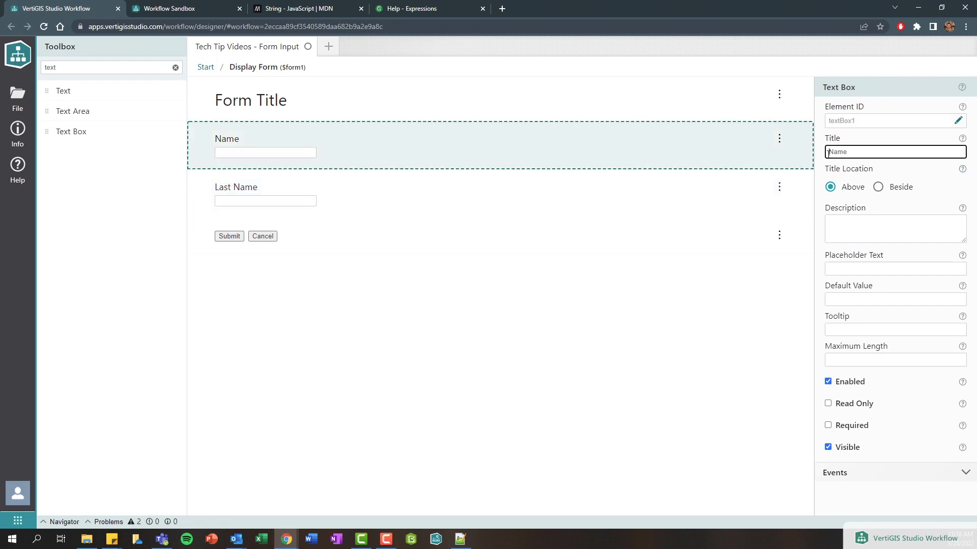
text(First)
click(422, 204)
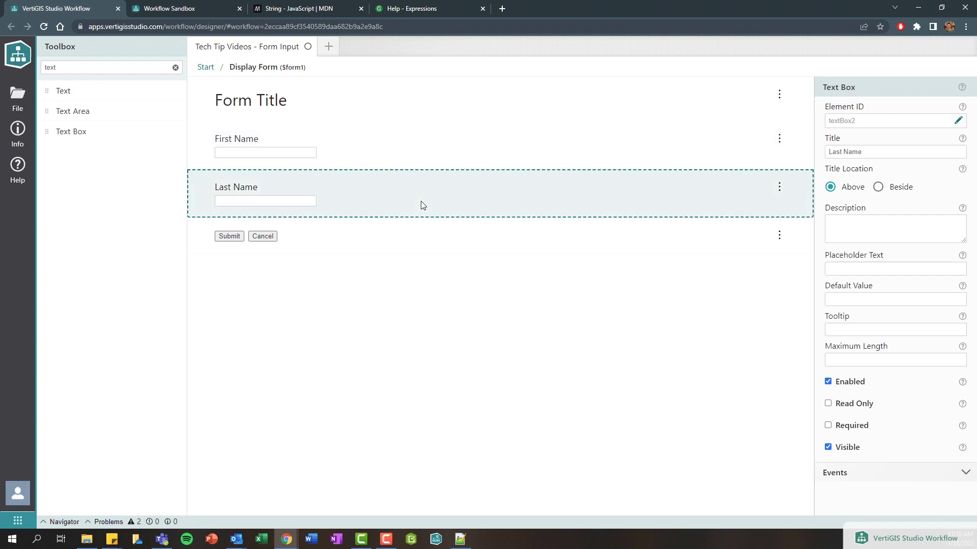
double_click(830, 122)
click(379, 162)
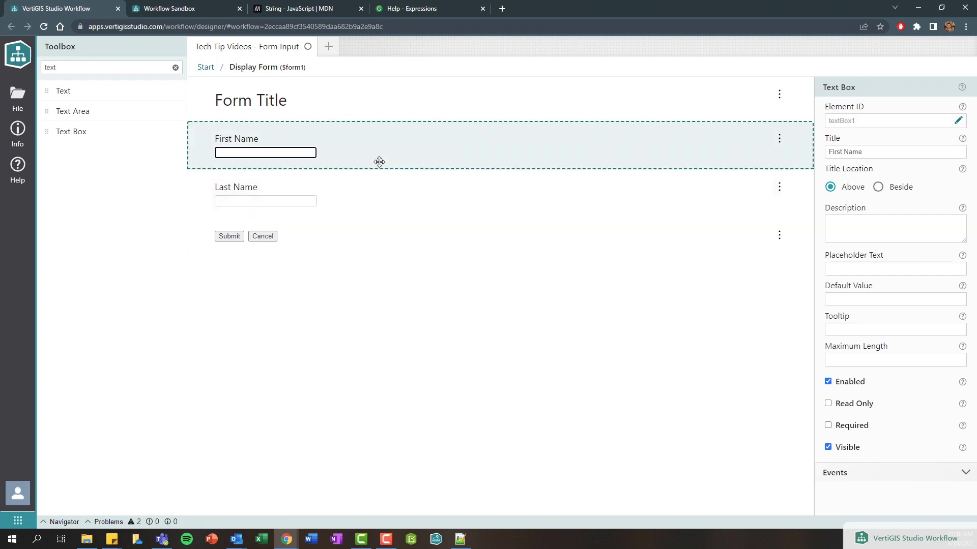
- Open the Alert's Text expression and add a quoted space after the first-name reference
click(206, 67)
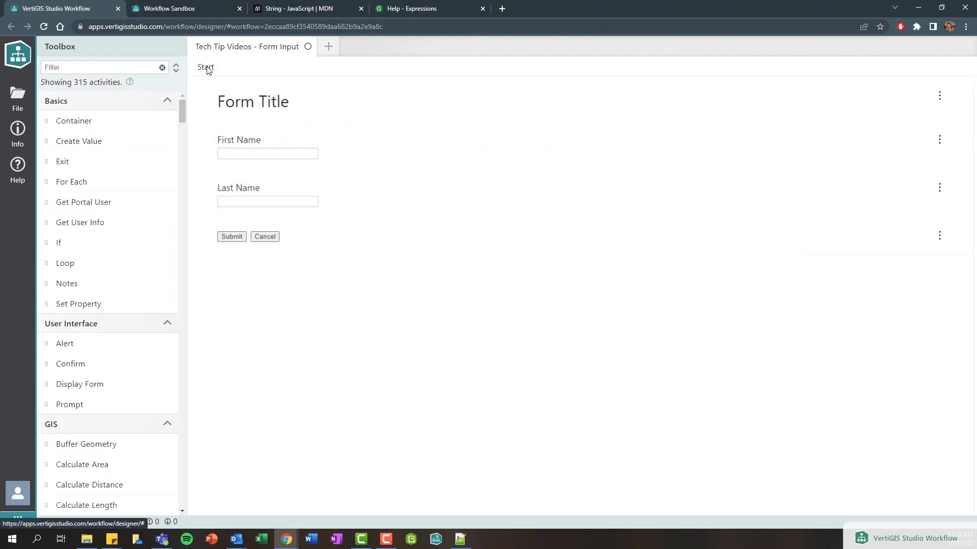
click(552, 322)
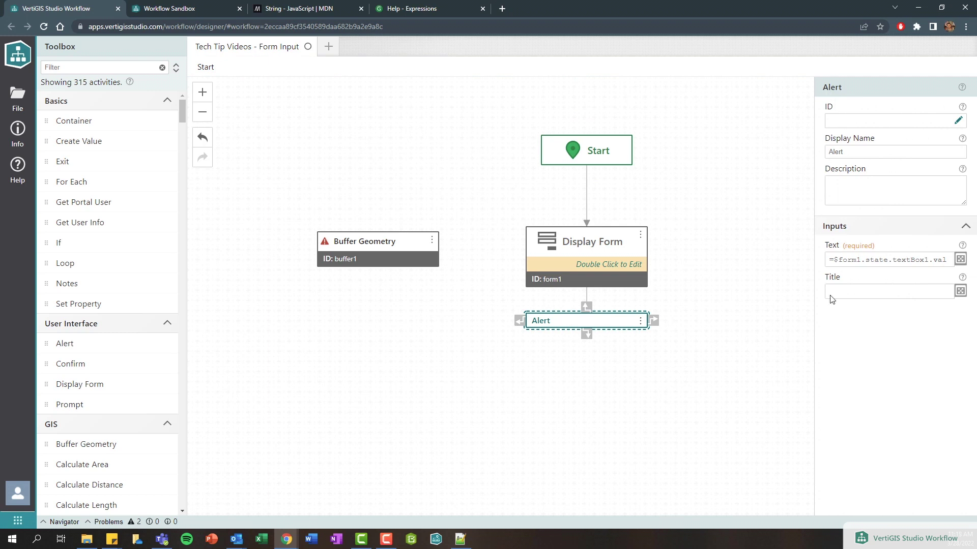
click(960, 259)
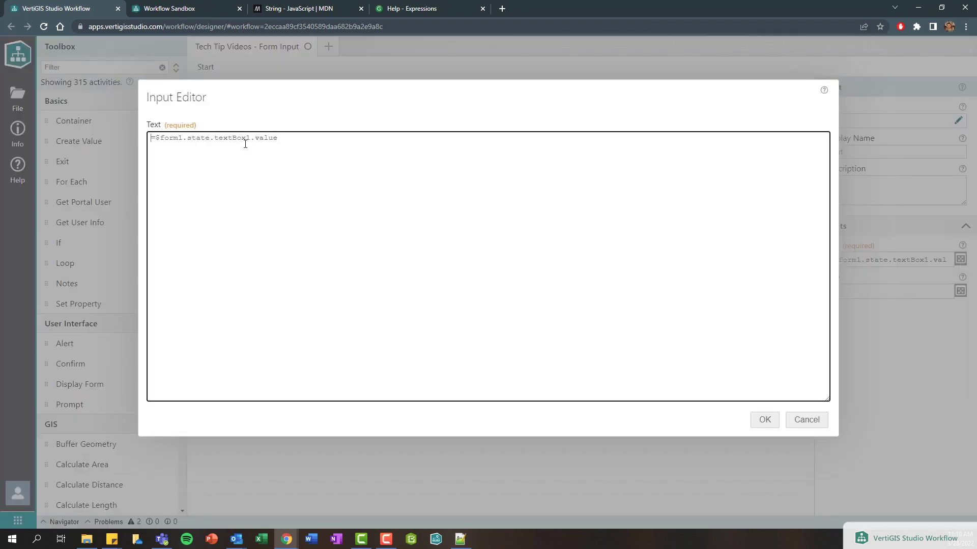
drag(282, 139, 157, 140)
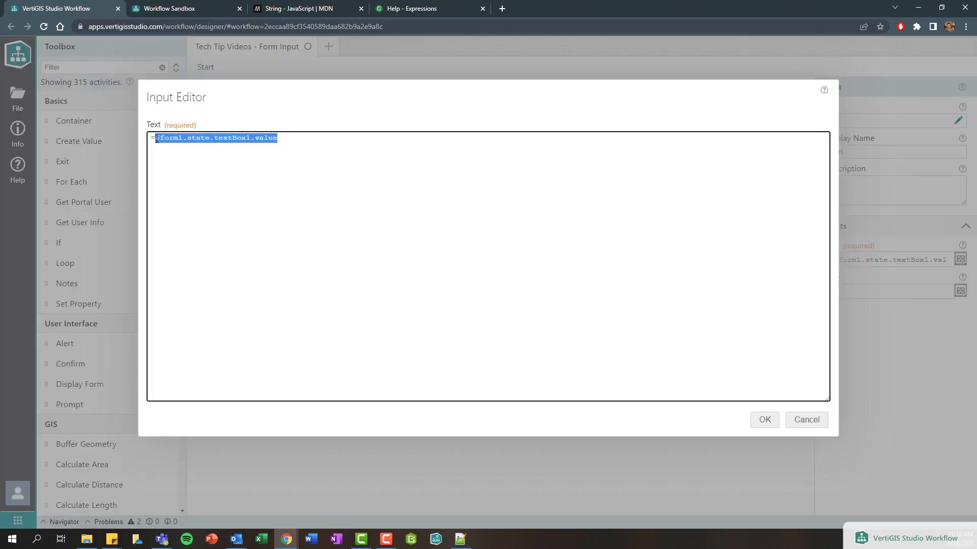
click(306, 137)
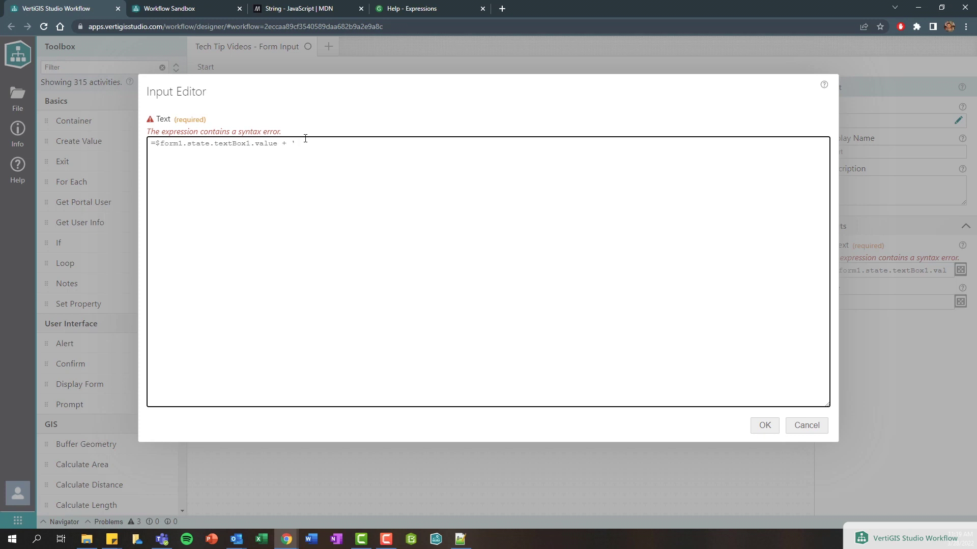
text(')
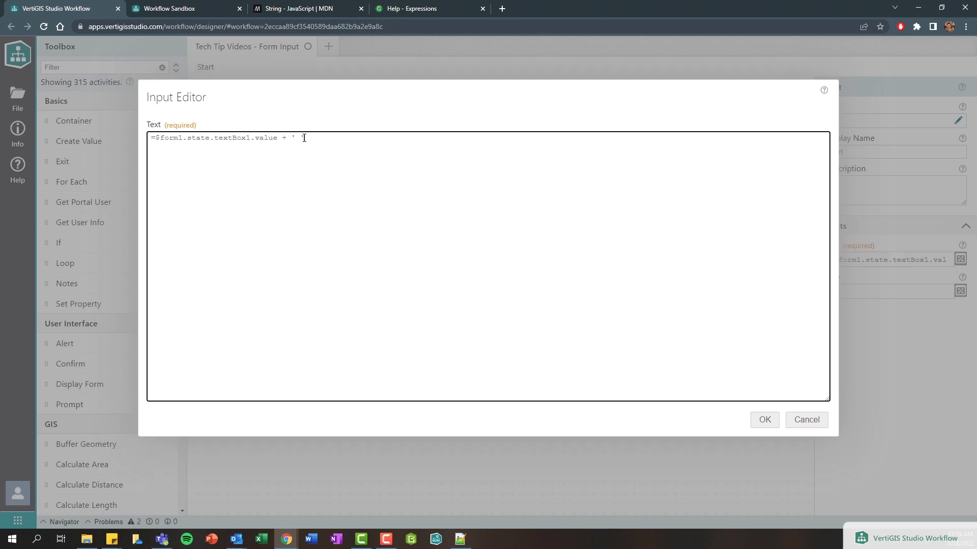
double_click(298, 138)
drag(295, 138, 301, 139)
click(328, 134)
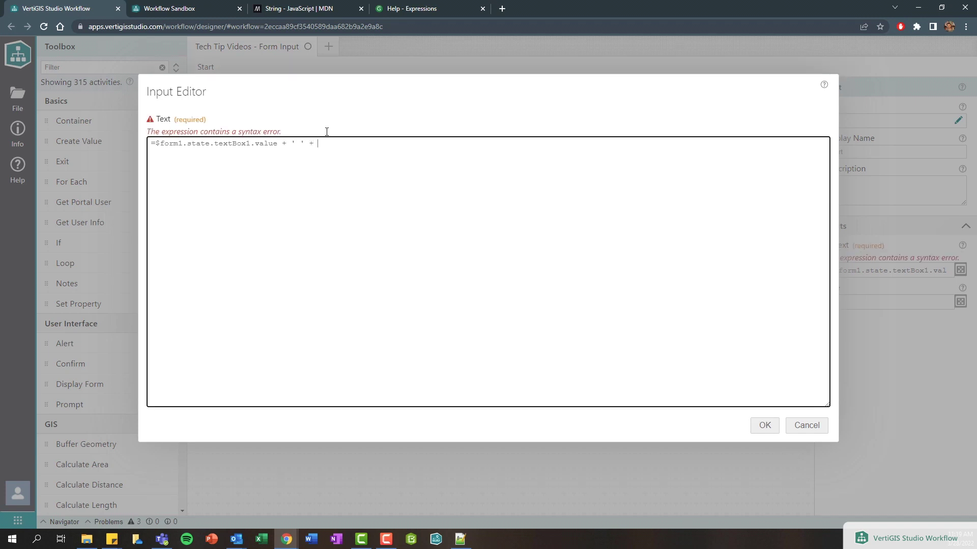
- Append + $form1.state.textBox2.value via autocomplete and confirm the expression
text(+ $f)
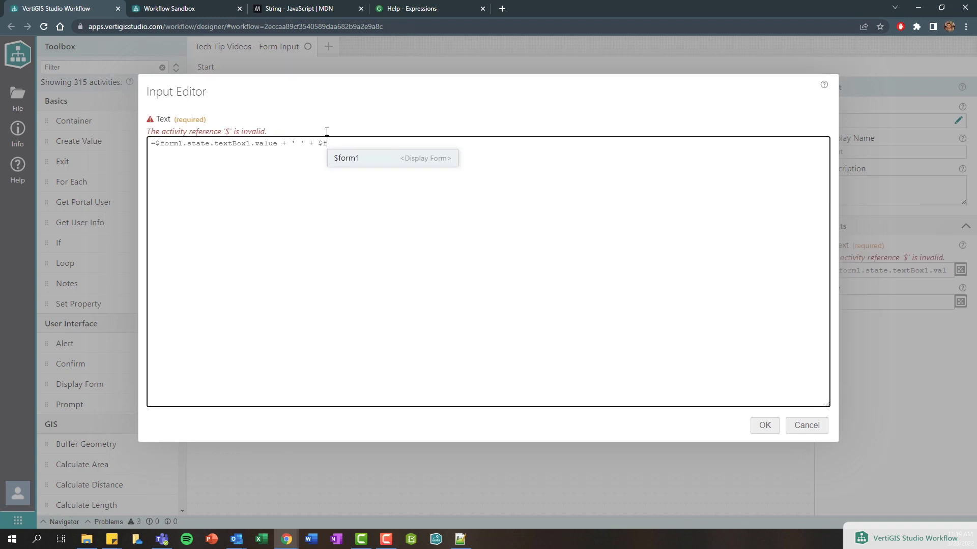
key(Return)
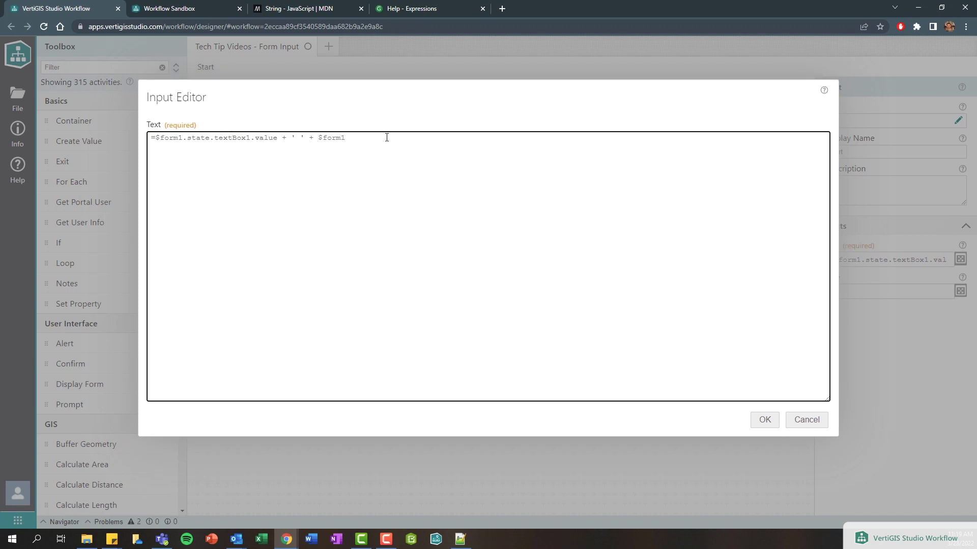
text(.)
key(Down)
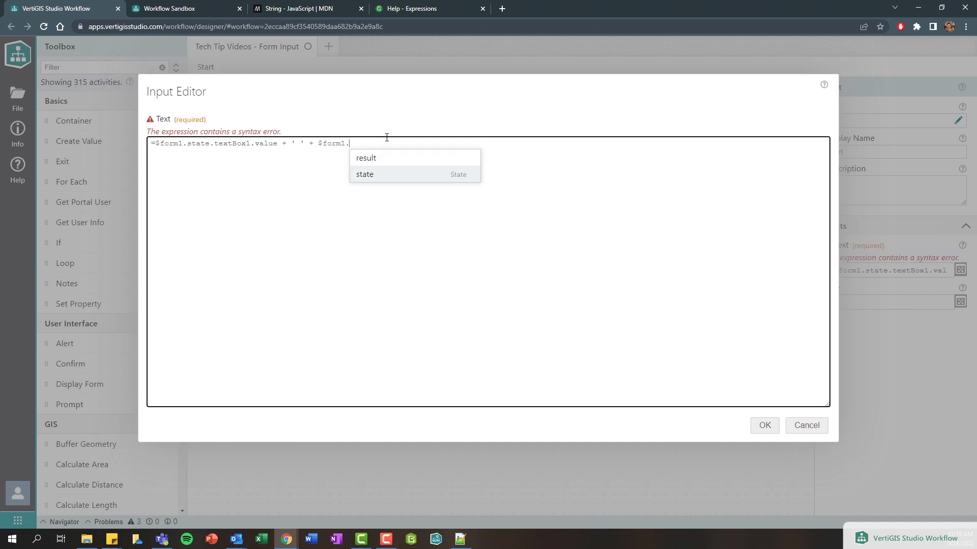
key(Return)
text(.)
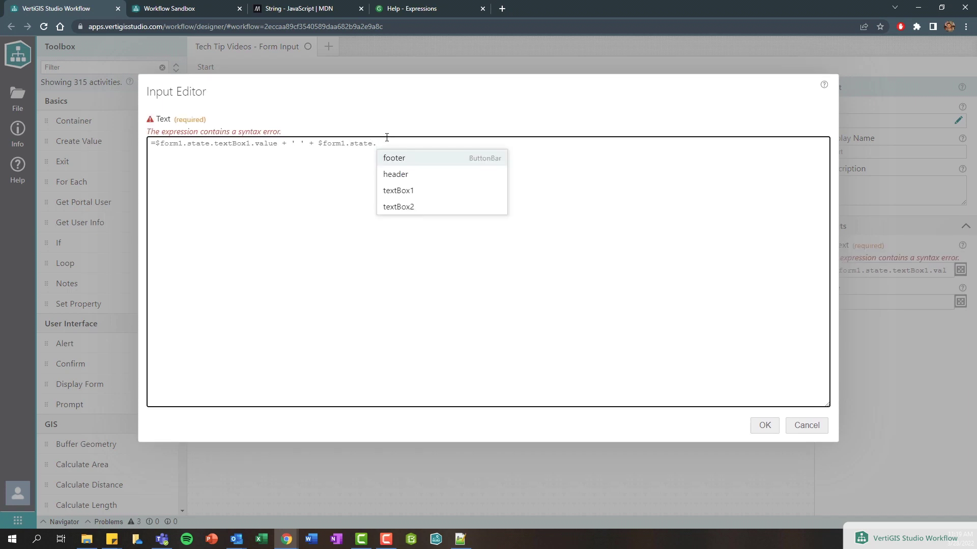
key(Down)
key(Down)
key(Down)
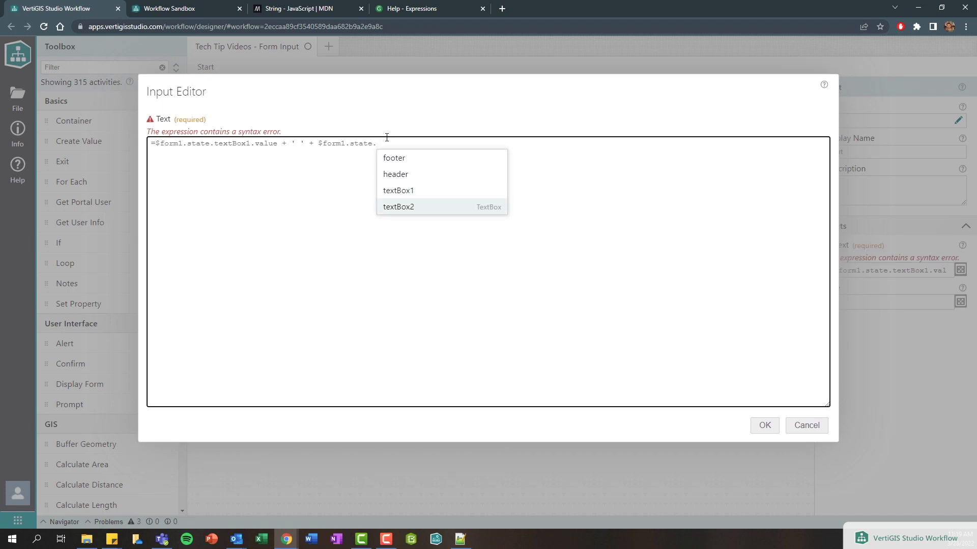
key(Return)
text(.)
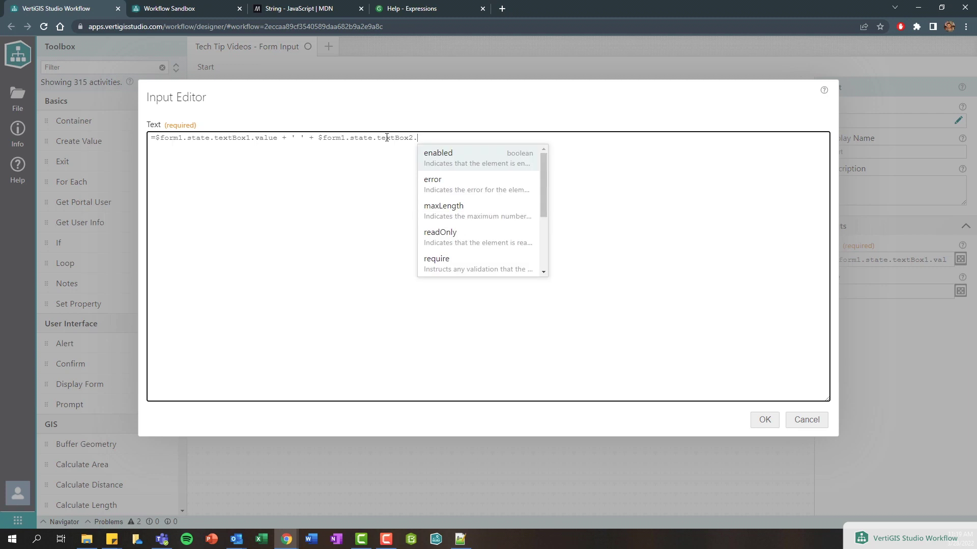
key(Down)
key(Down)
key(Down)
key(Down)
key(Down)
key(Down)
key(Down)
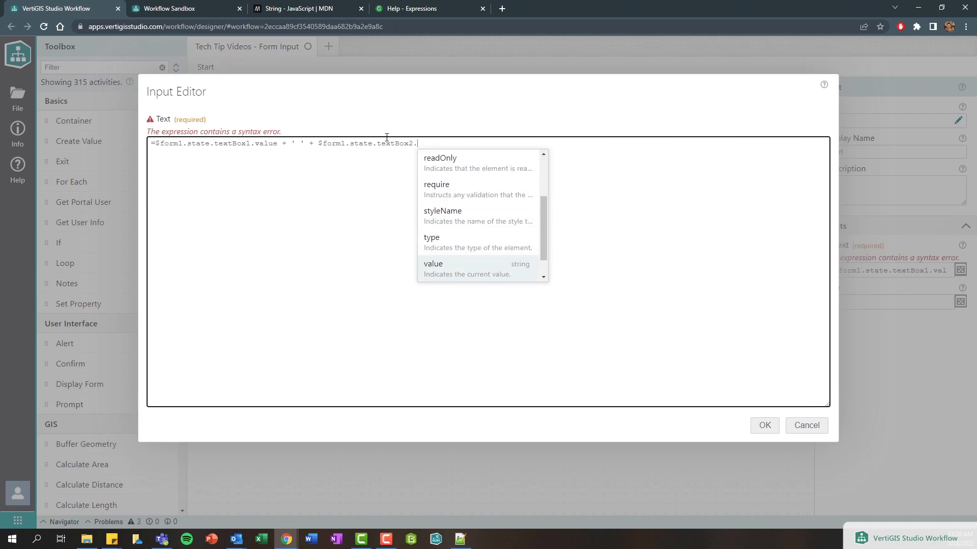
key(Return)
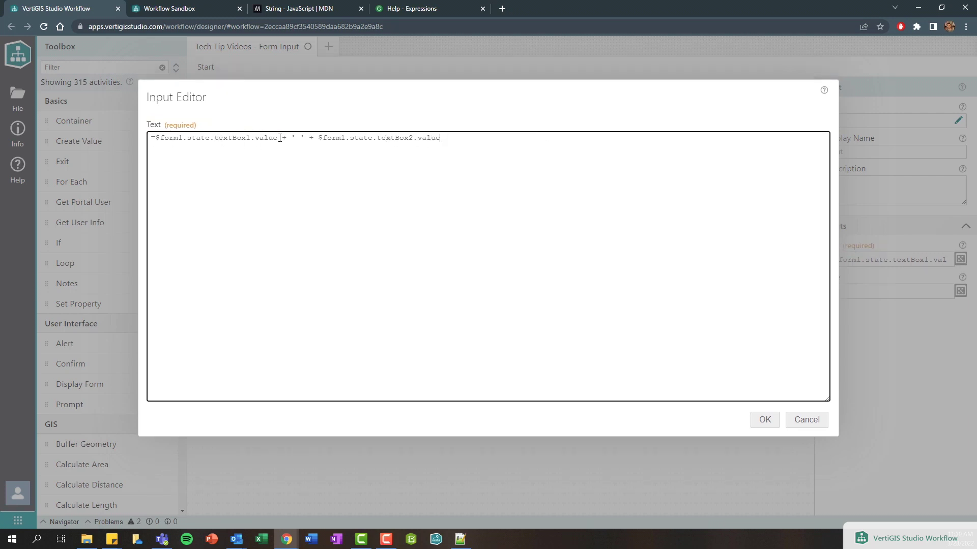
drag(277, 138, 155, 138)
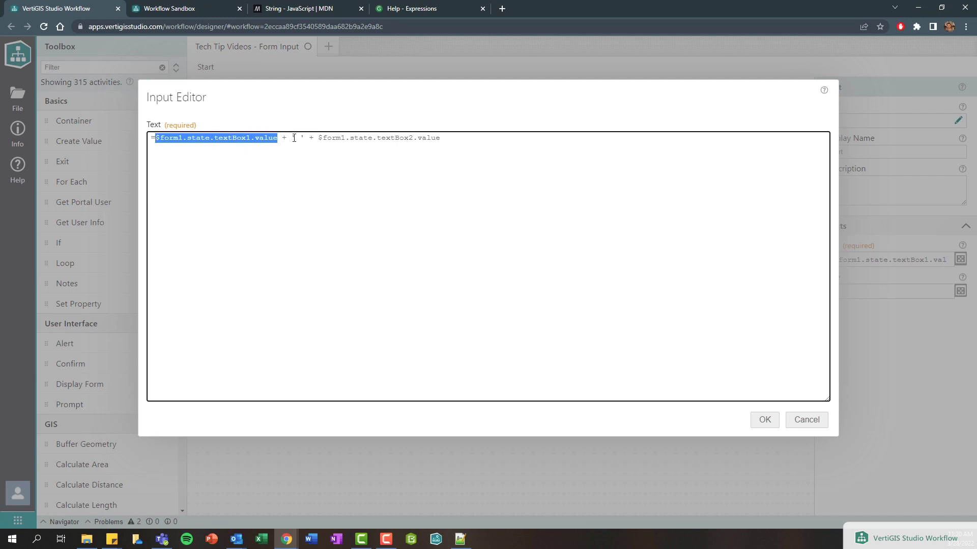
drag(294, 138, 587, 264)
click(763, 422)
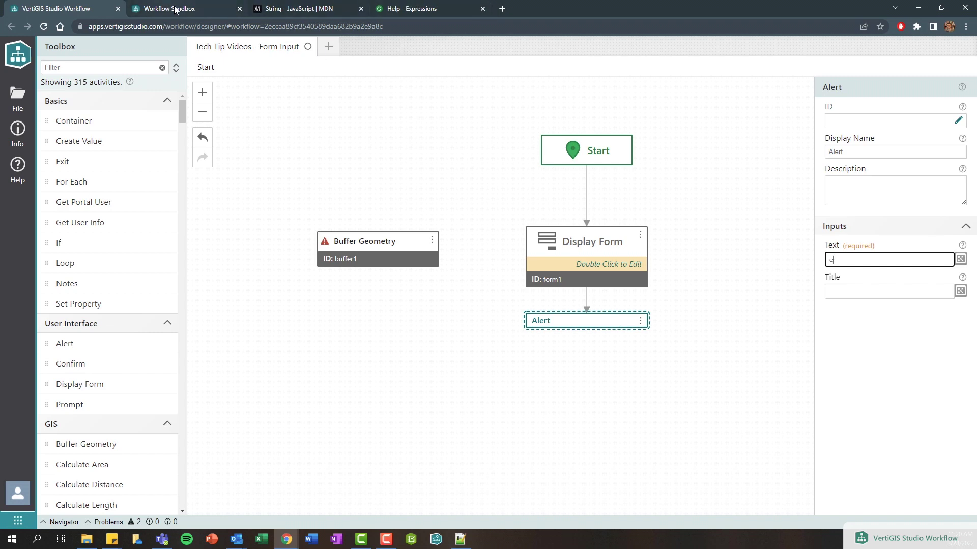
- Run the workflow in the Workflow Sandbox and submit a first and last name
click(175, 9)
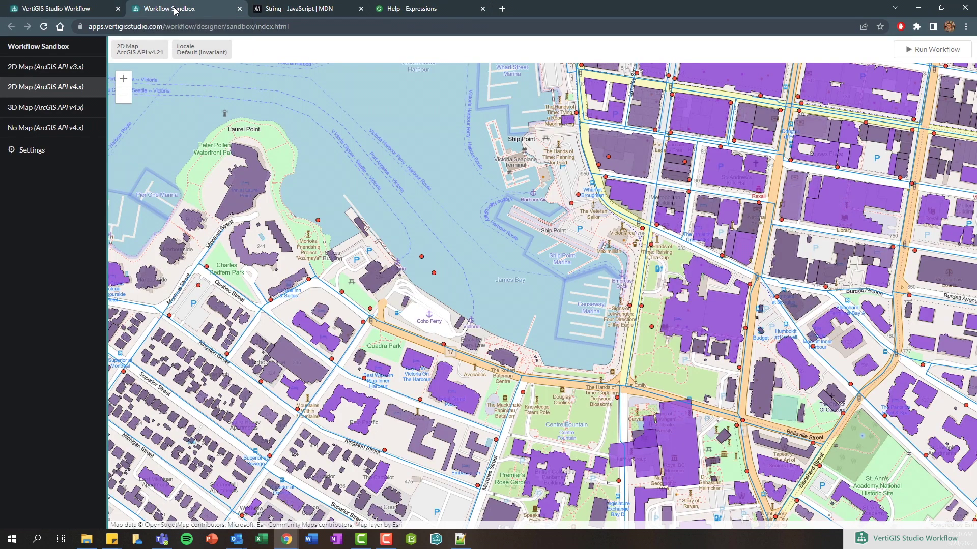
click(920, 51)
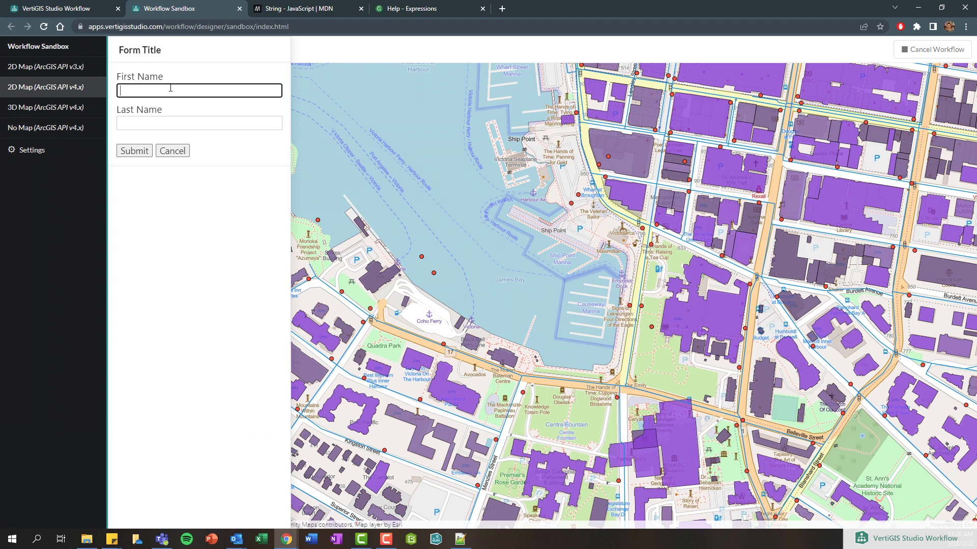
click(181, 118)
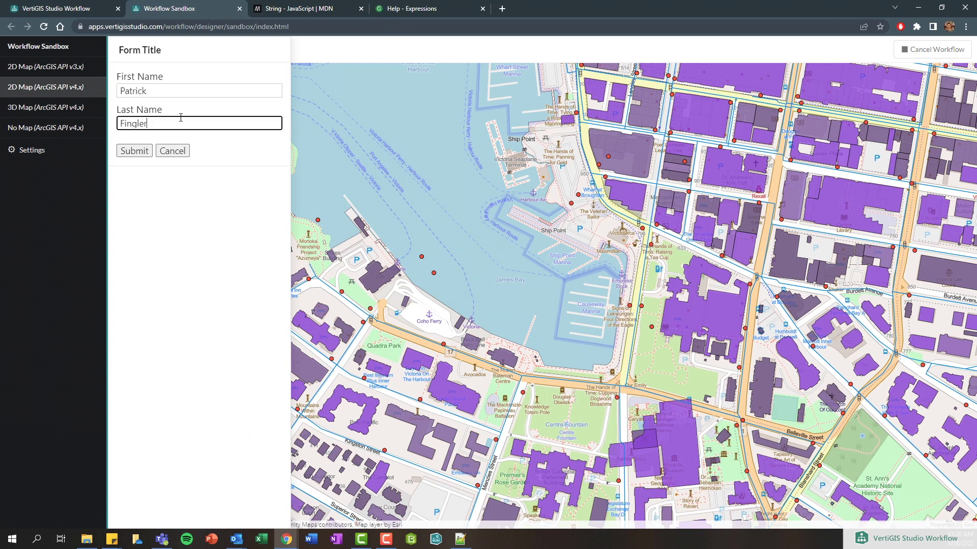
click(135, 154)
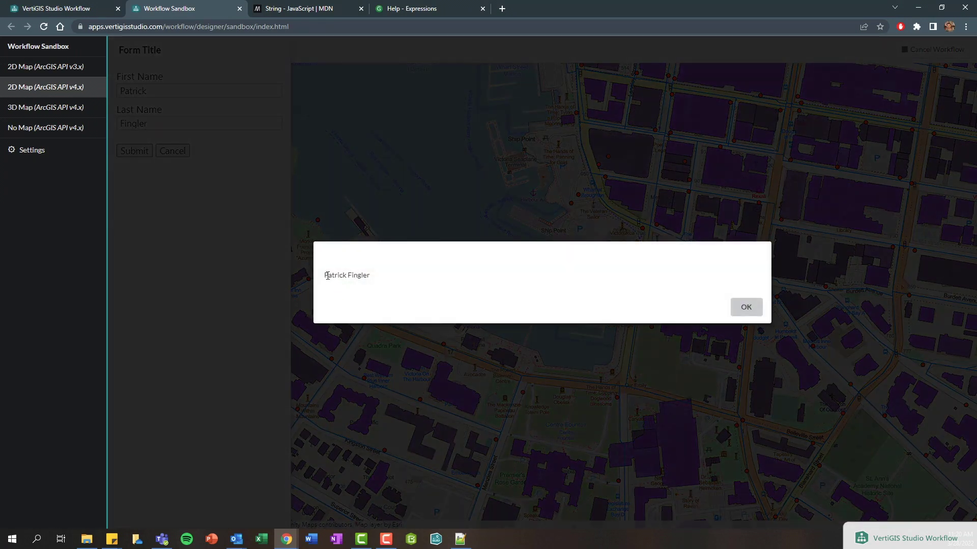
- Check the alert shows the space-separated full name, dismiss it, and return to the designer
drag(323, 276, 342, 279)
click(356, 277)
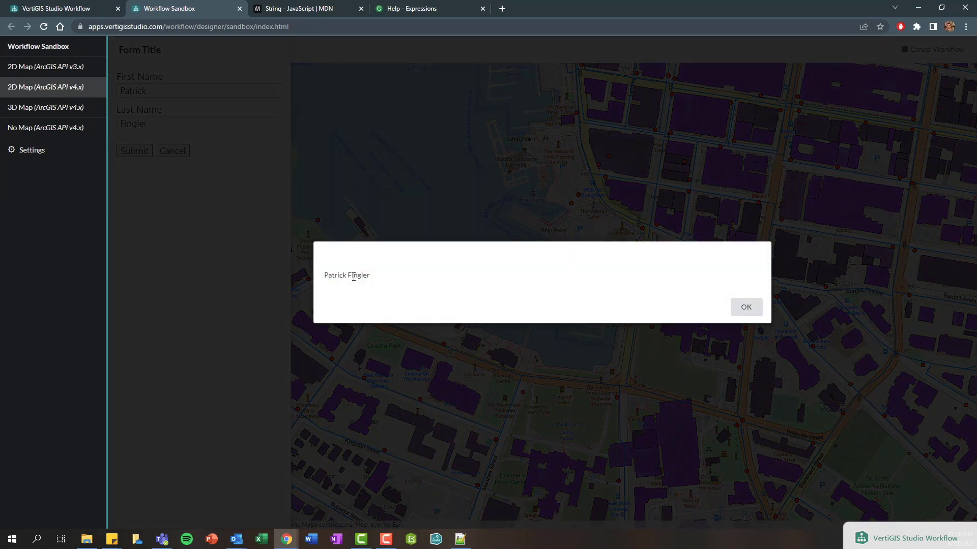
click(753, 315)
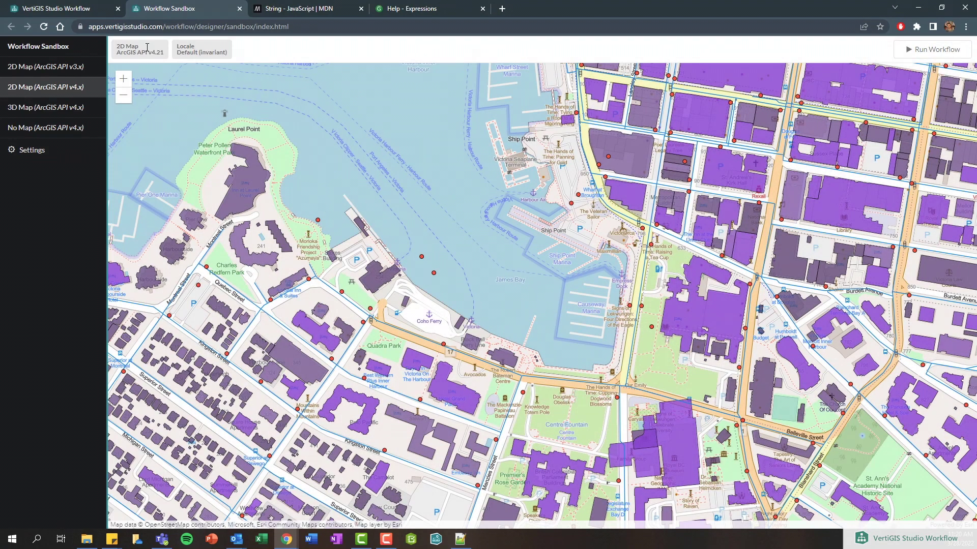
click(85, 10)
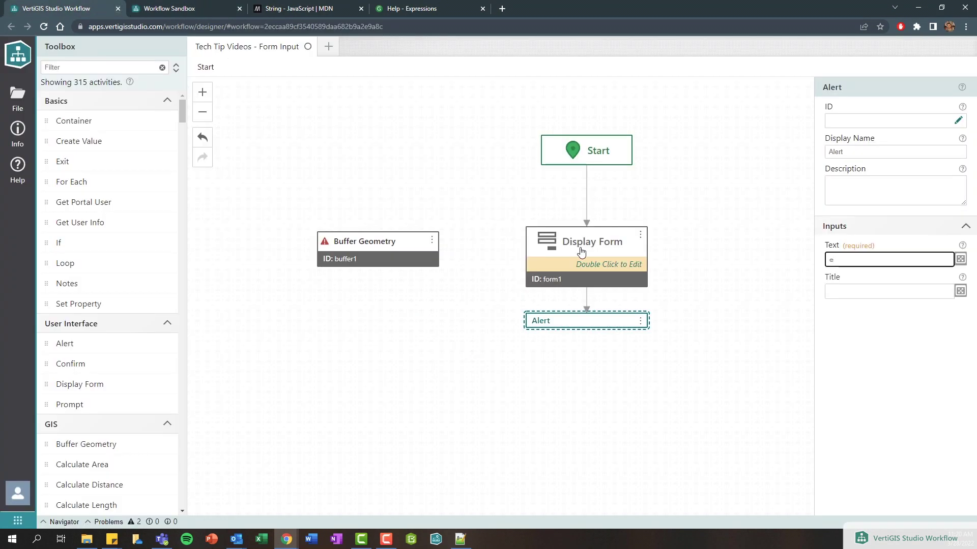
- In the Display Form layout, set the First Name text box's element ID to firstName
click(582, 267)
double_click(582, 267)
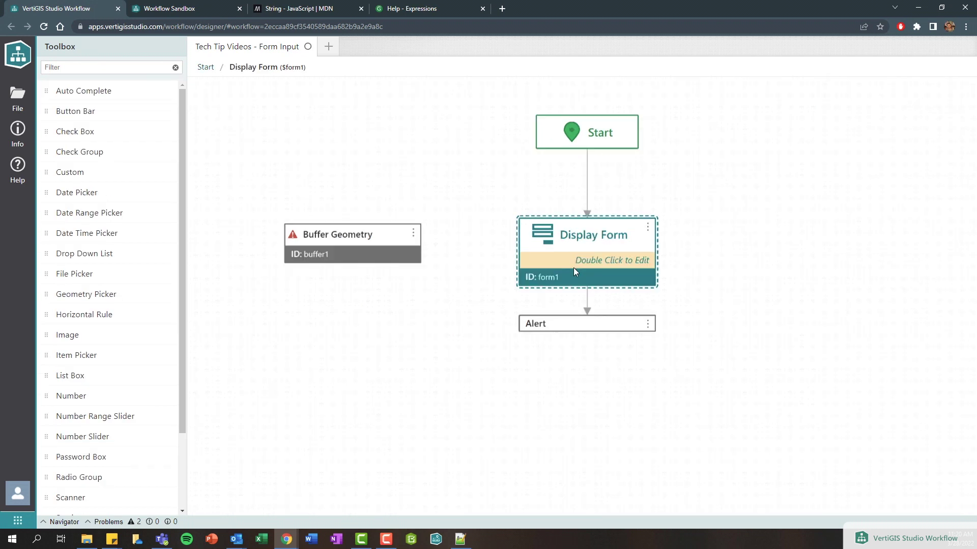
click(379, 140)
drag(829, 122, 865, 122)
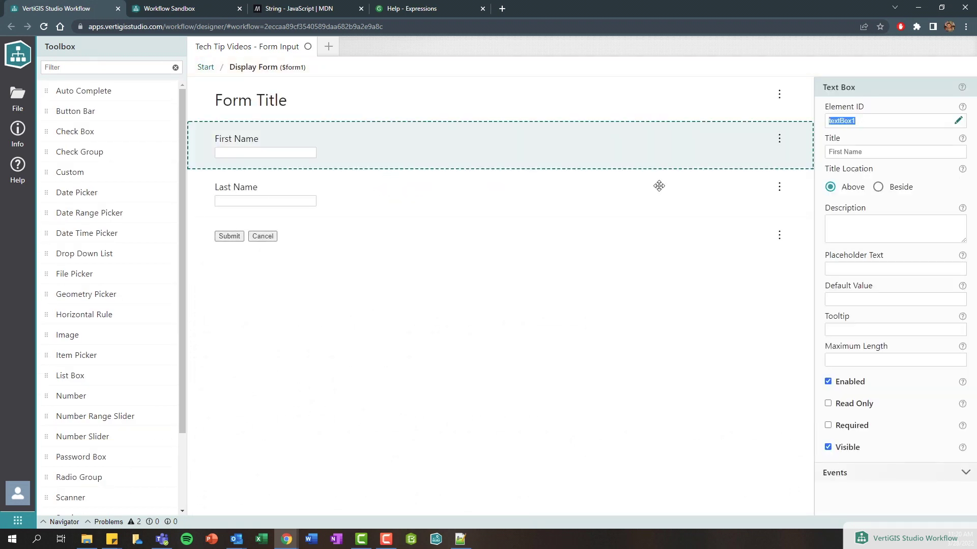
click(959, 122)
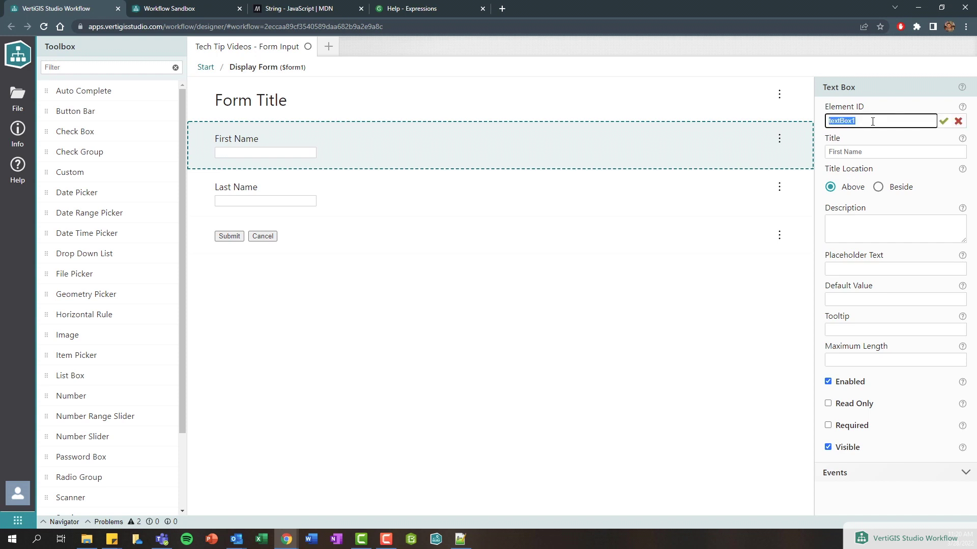
text(firstName)
key(Return)
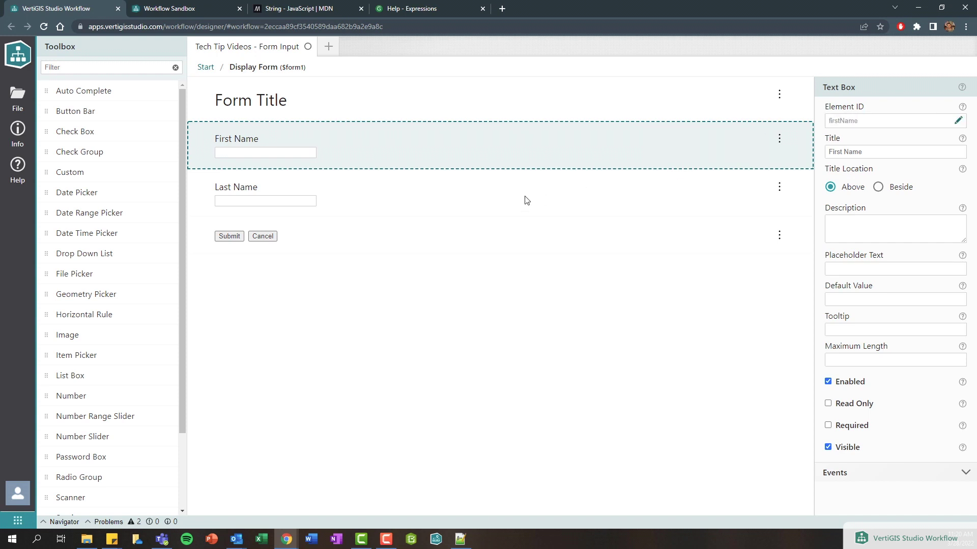
- Set the Last Name text box's element ID to lastName and return to the main canvas
click(525, 200)
click(958, 122)
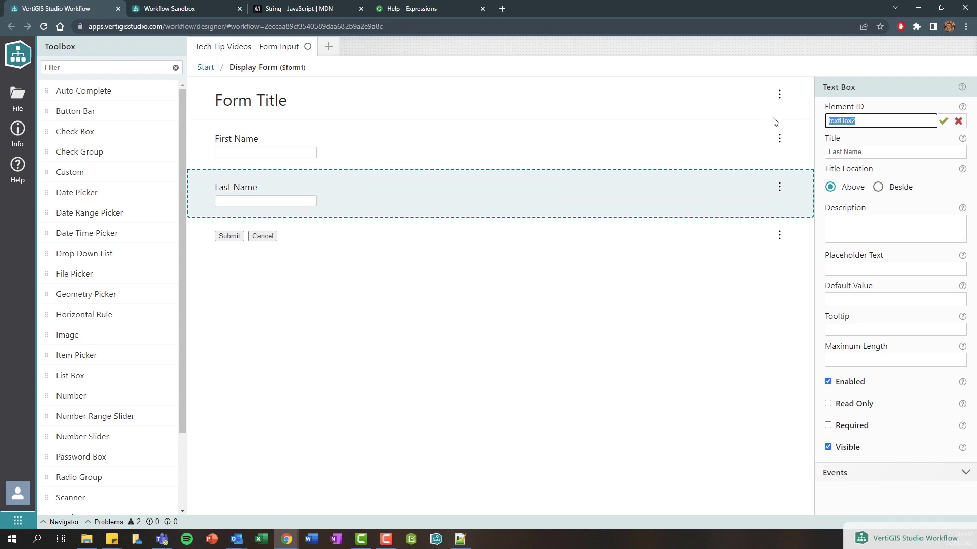
text(lastName)
key(Return)
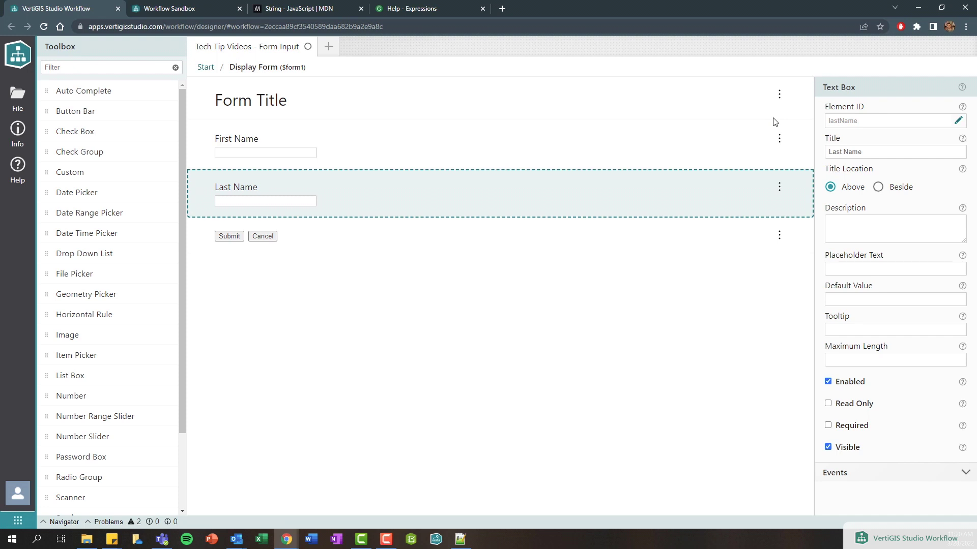
click(207, 69)
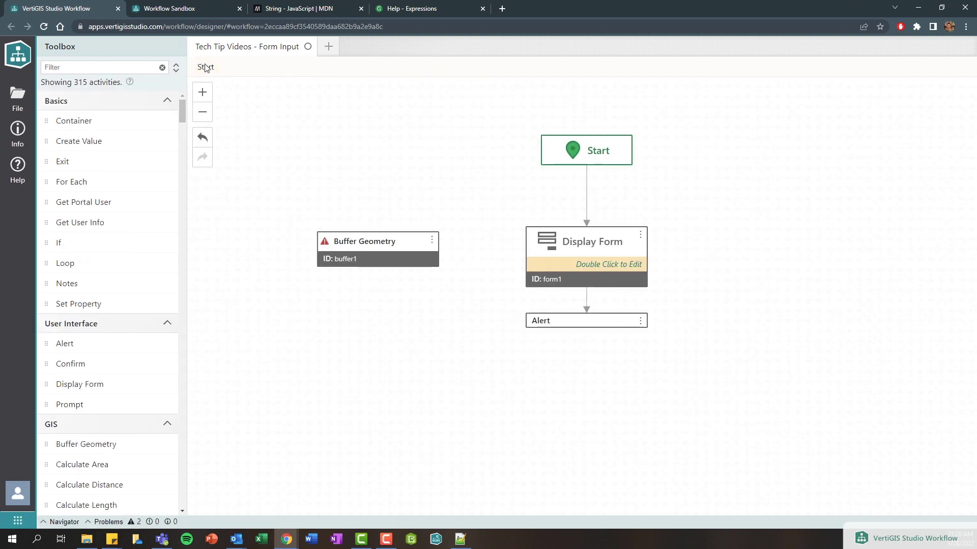
- Inspect the Alert expression, now referencing firstName and form1, and close it unsaved
click(570, 321)
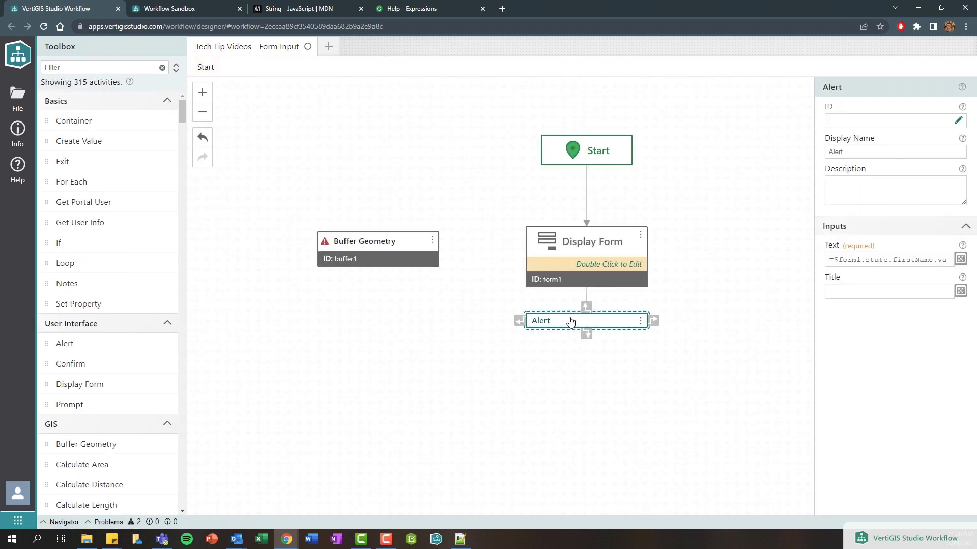
click(960, 259)
drag(215, 139, 254, 139)
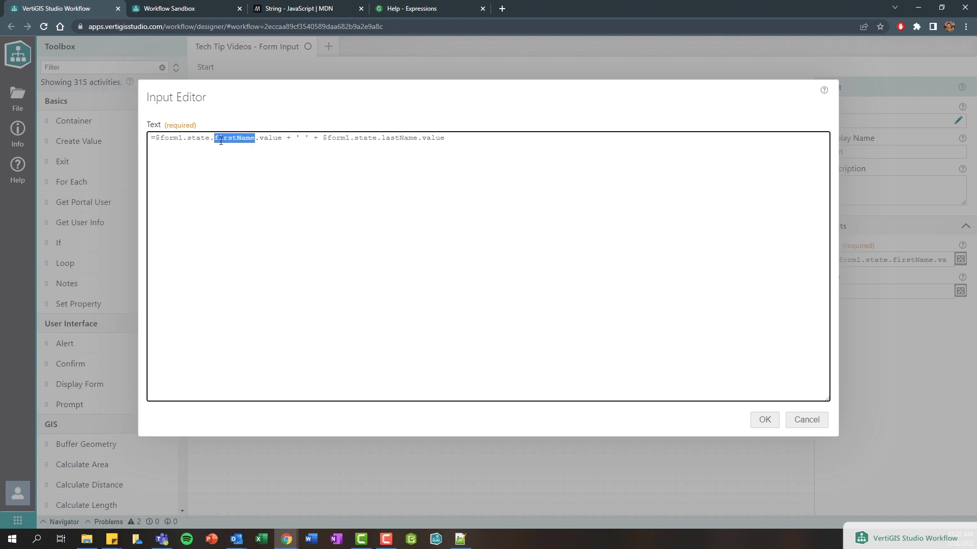
click(382, 138)
drag(350, 138, 323, 138)
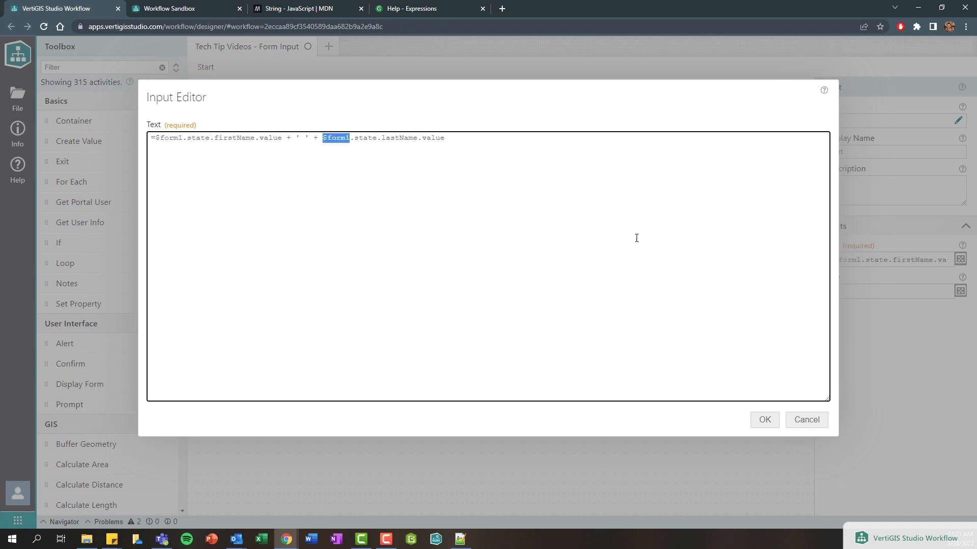
click(808, 421)
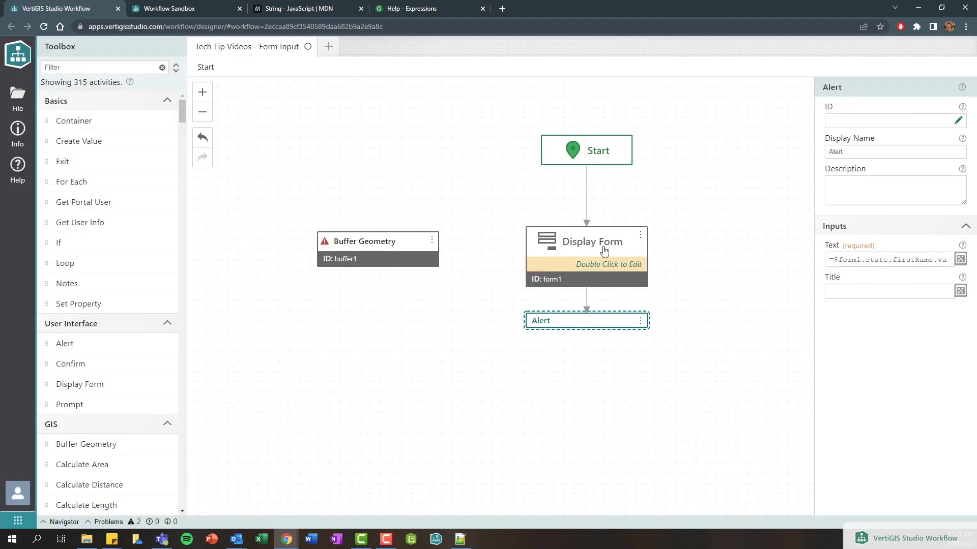
- Change the Display Form's ID to userForm
click(604, 251)
click(958, 121)
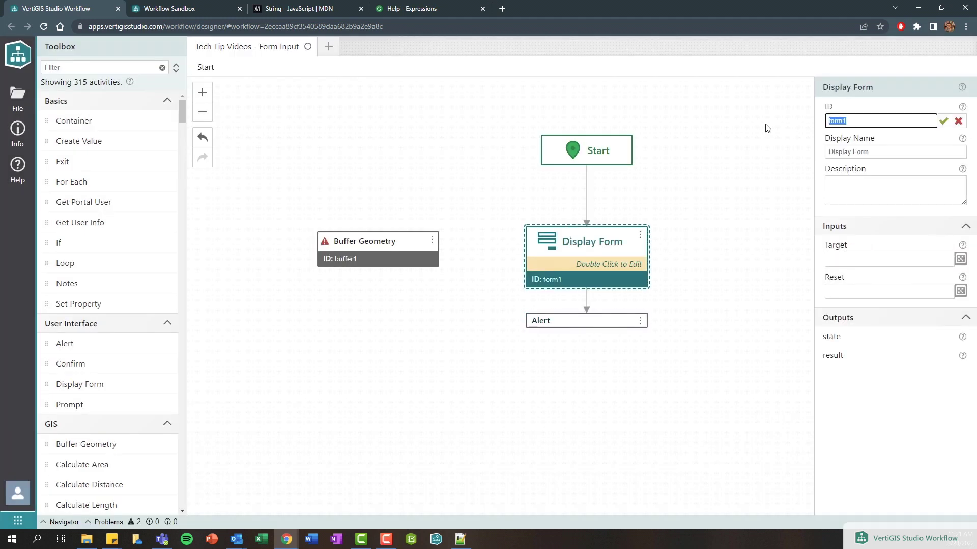
text(userForm)
key(Return)
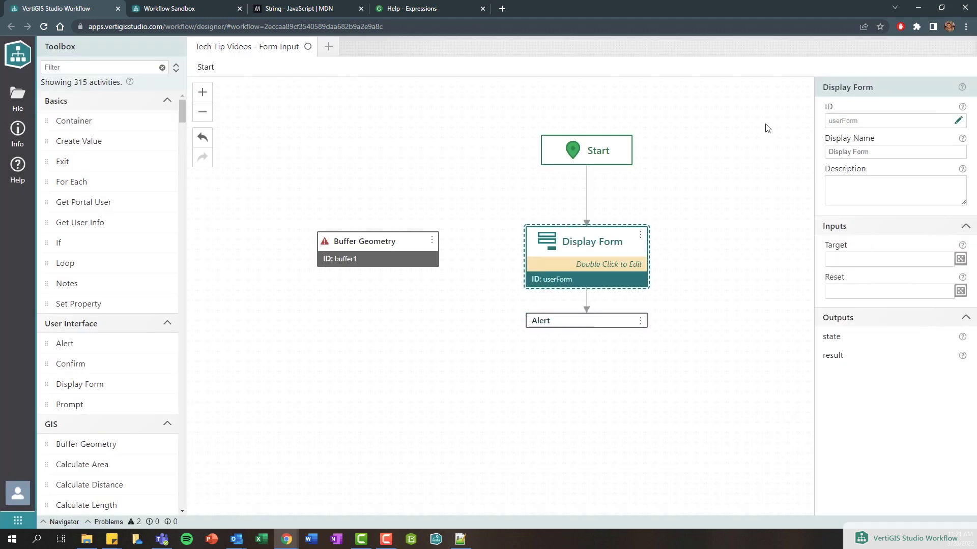
click(550, 326)
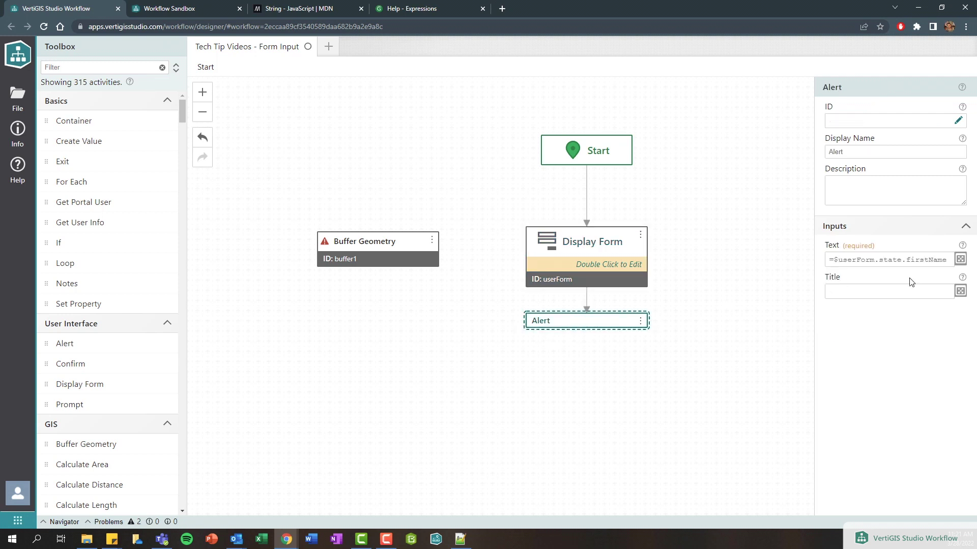
- Reinsert lastName.value at the end of the Alert expression using autocomplete
click(960, 260)
drag(407, 137, 554, 124)
key(BackSpace)
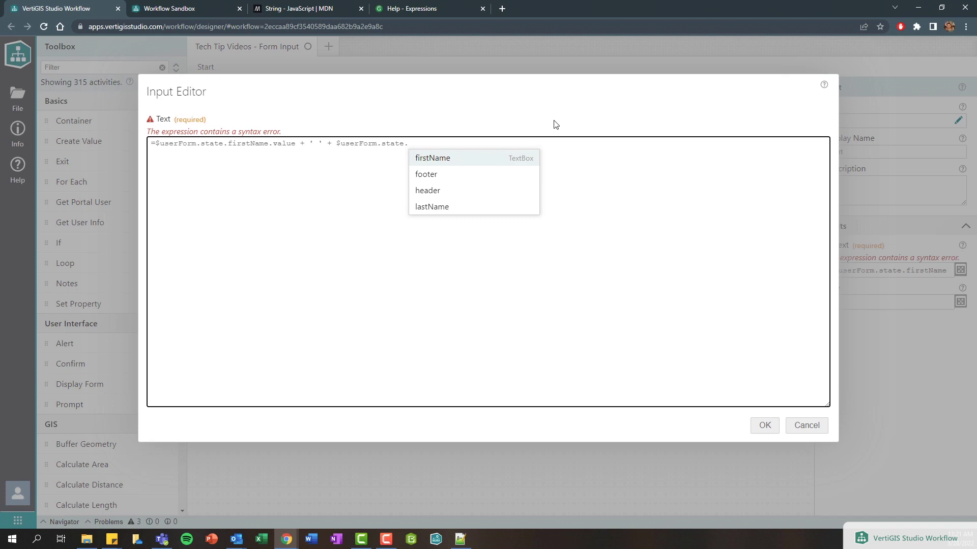
key(Down)
key(Down)
key(Down)
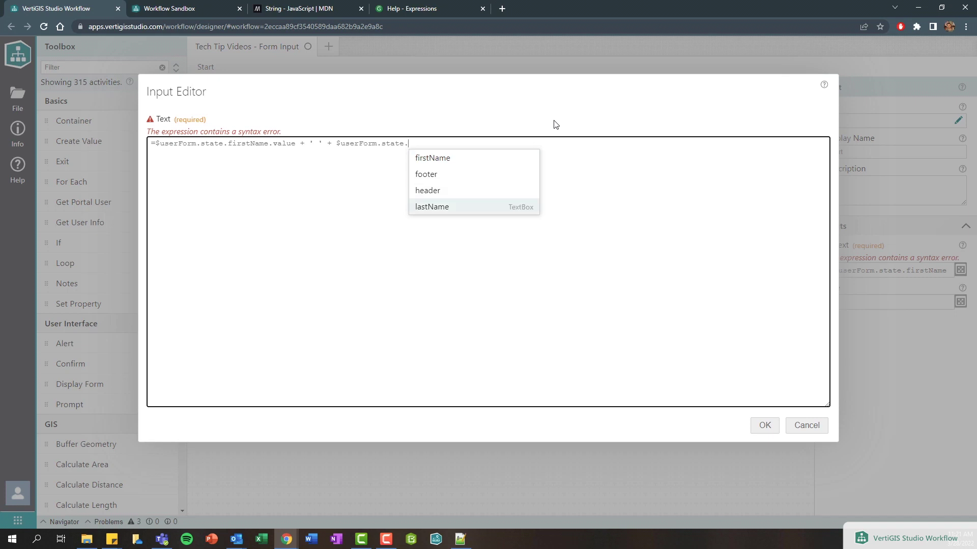
key(Return)
text(.)
key(Up)
key(Up)
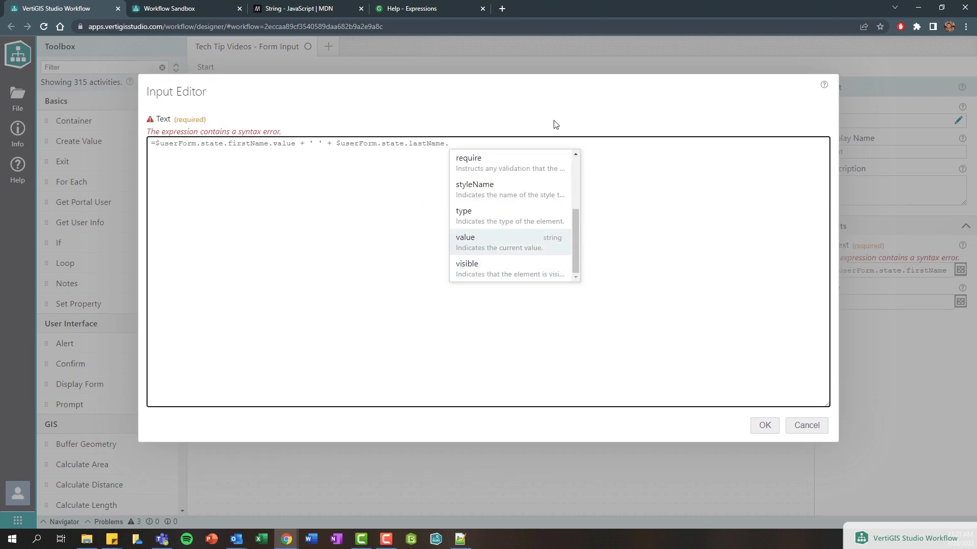
key(Return)
- Replace the single quotes around the space with double quotes
drag(153, 136, 504, 144)
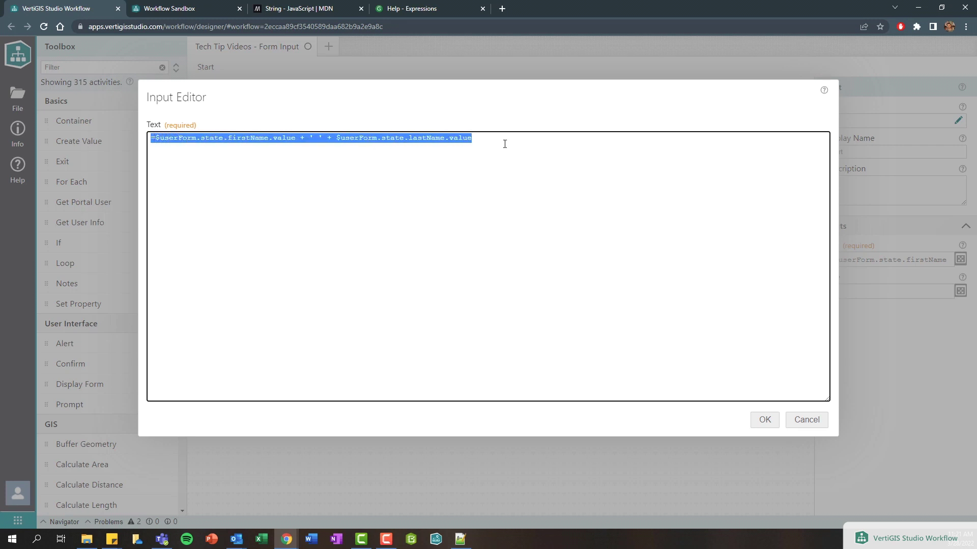
click(314, 137)
key(BackSpace)
text(")
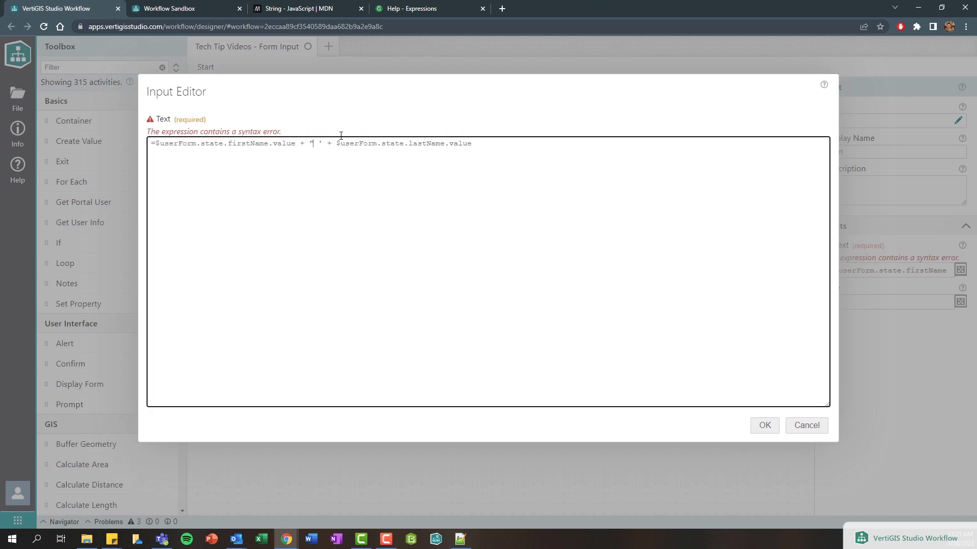
key(BackSpace)
text(")
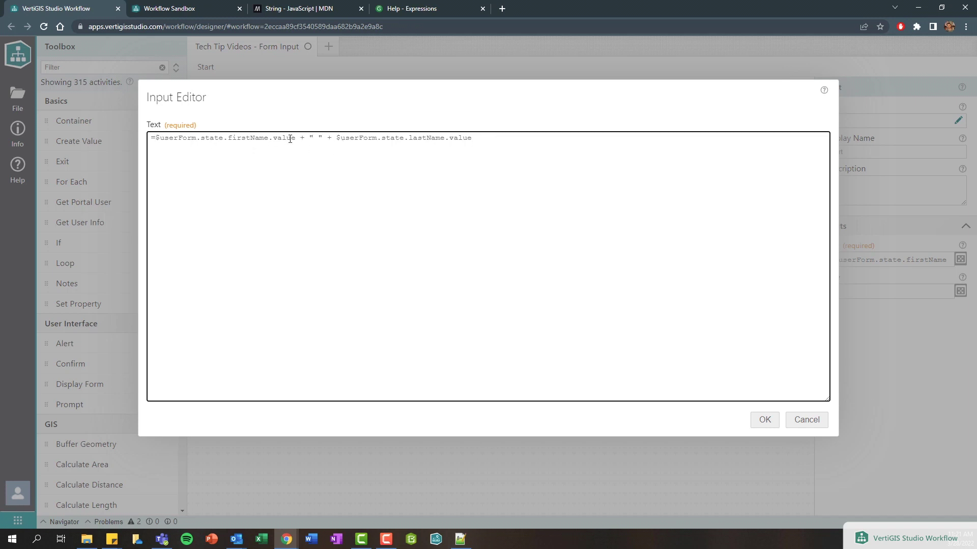
- Add a backtick after the equals sign, remove the + " " + join, and type 'First Name:'
click(155, 139)
text(`)
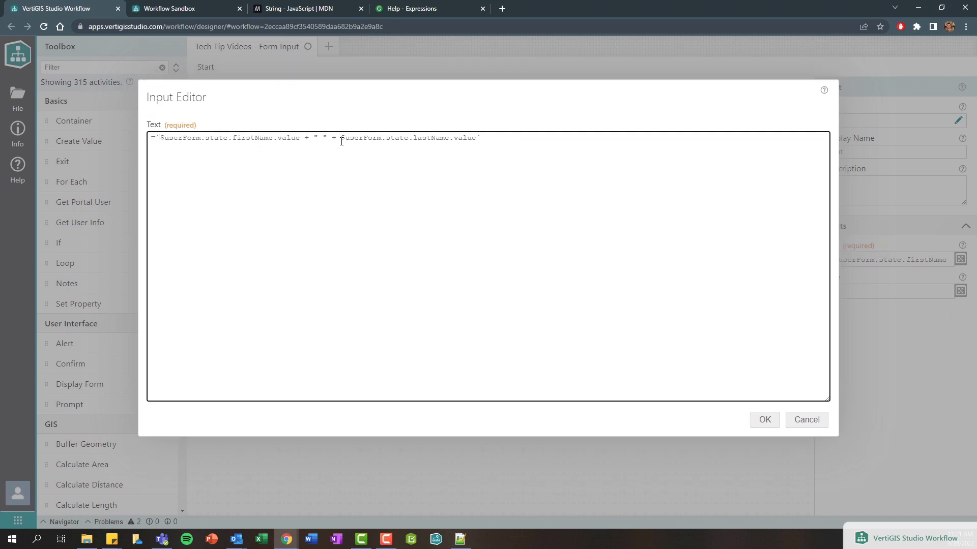
drag(340, 139, 304, 138)
key(BackSpace)
text(First Name)
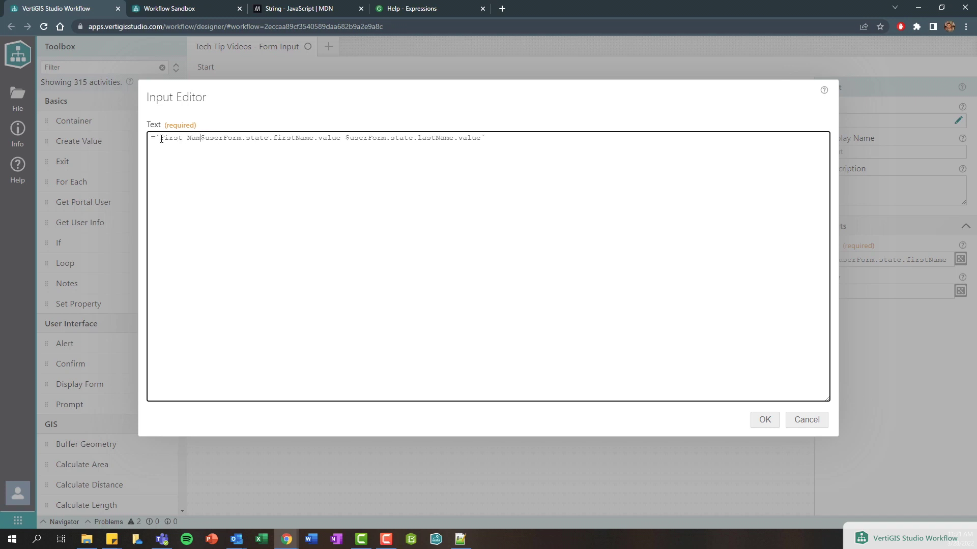
text(:)
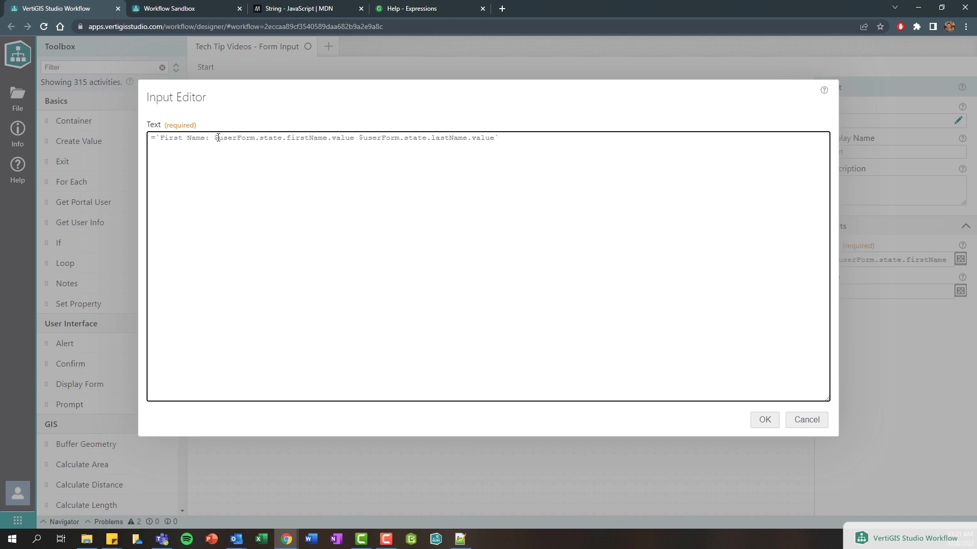
- Add the 'Last Name:' label and start a ${ placeholder before the first-name reference
drag(213, 138, 358, 138)
click(358, 138)
text(Last Name:)
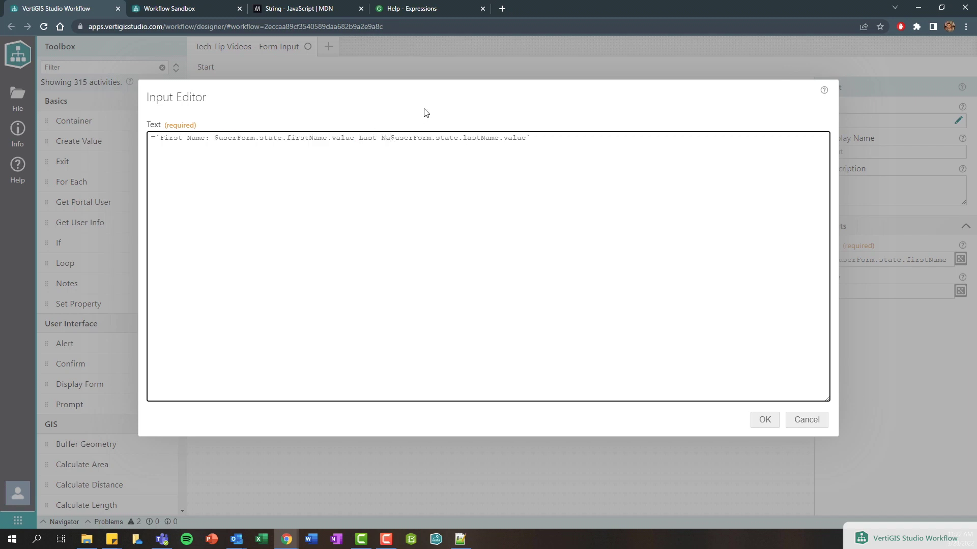
drag(414, 138, 546, 138)
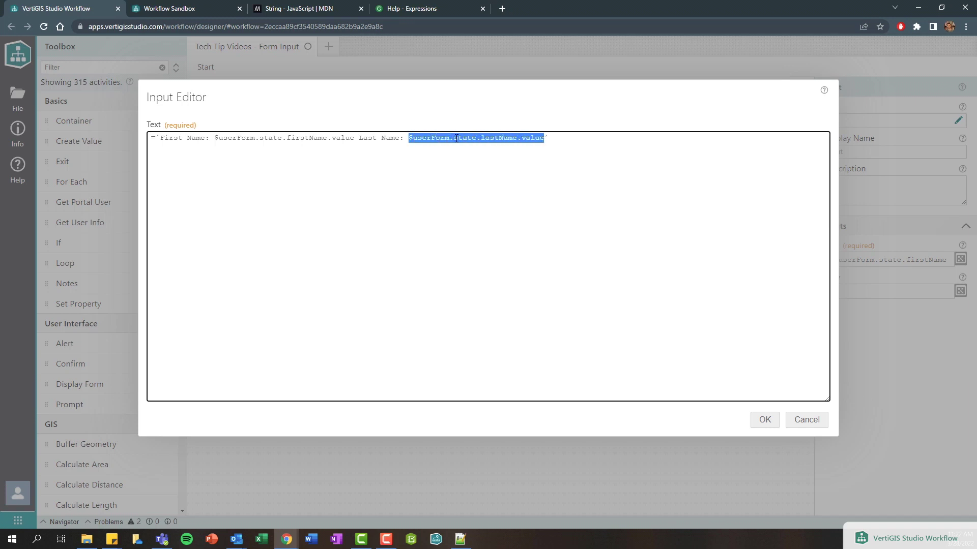
click(431, 138)
drag(408, 138, 544, 138)
click(215, 138)
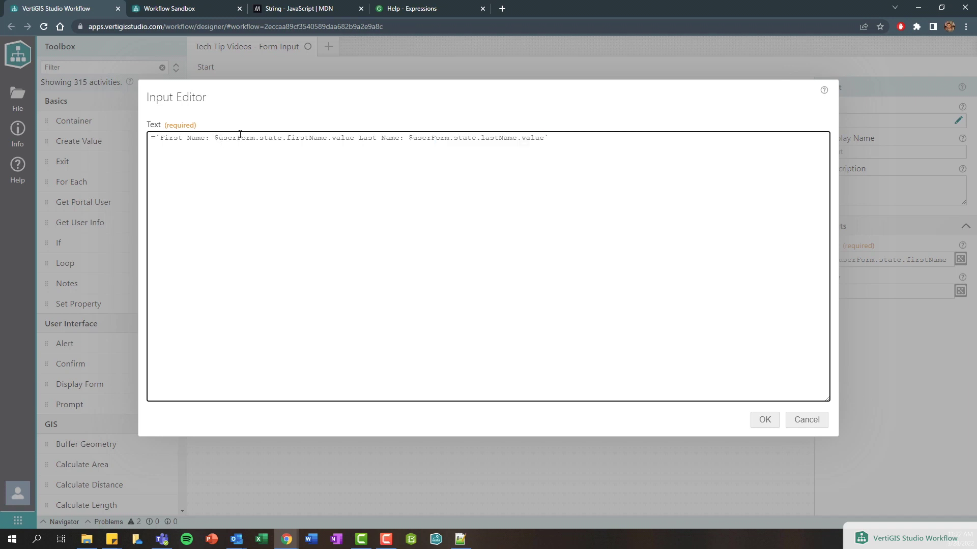
text(${)
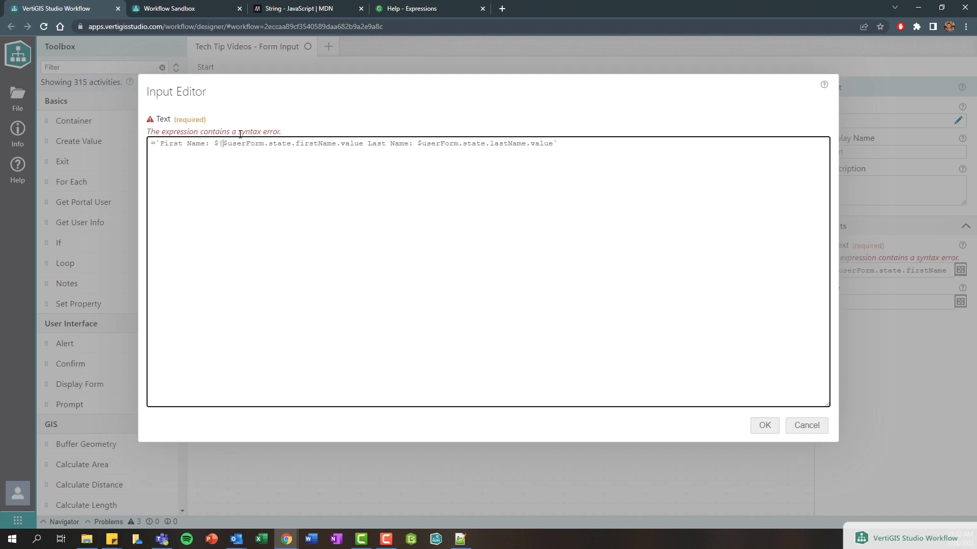
- Wrap both the first-name and last-name references in ${} placeholders
click(366, 143)
text(})
drag(363, 138, 223, 141)
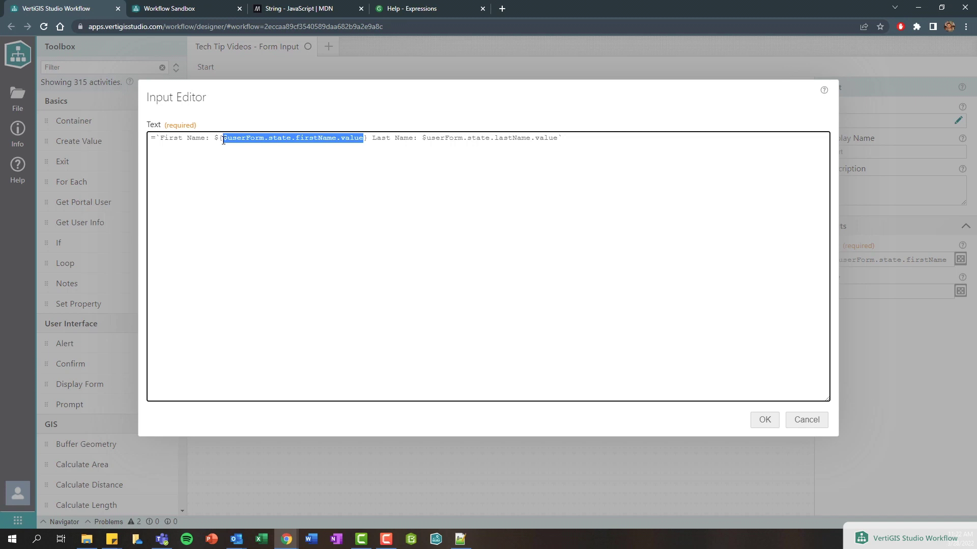
click(422, 138)
text(${)
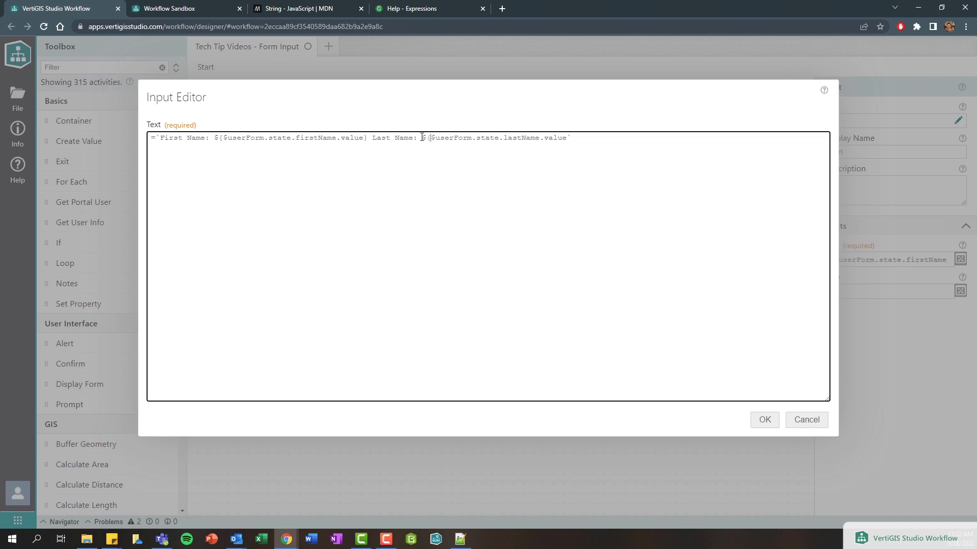
click(568, 144)
text(})
drag(158, 138, 566, 138)
- Re-pick lastName's value property via autocomplete and save the template expression
double_click(555, 139)
key(BackSpace)
key(ctrl+space)
key(Up)
key(Up)
key(Up)
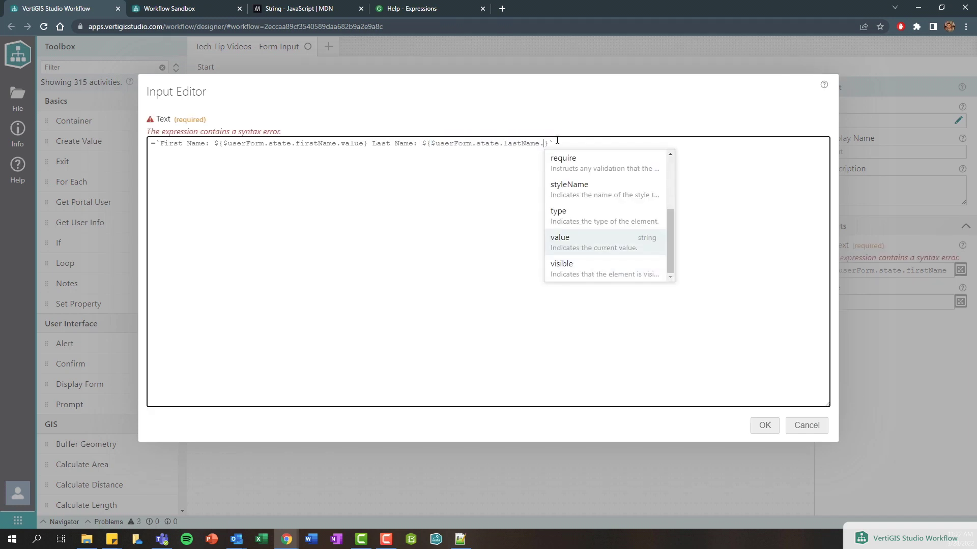
key(Down)
key(Return)
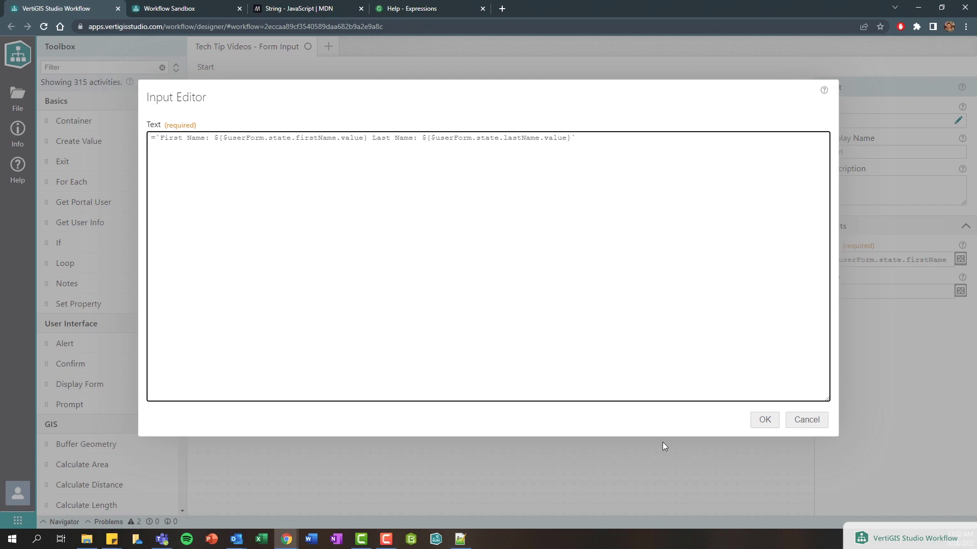
click(753, 425)
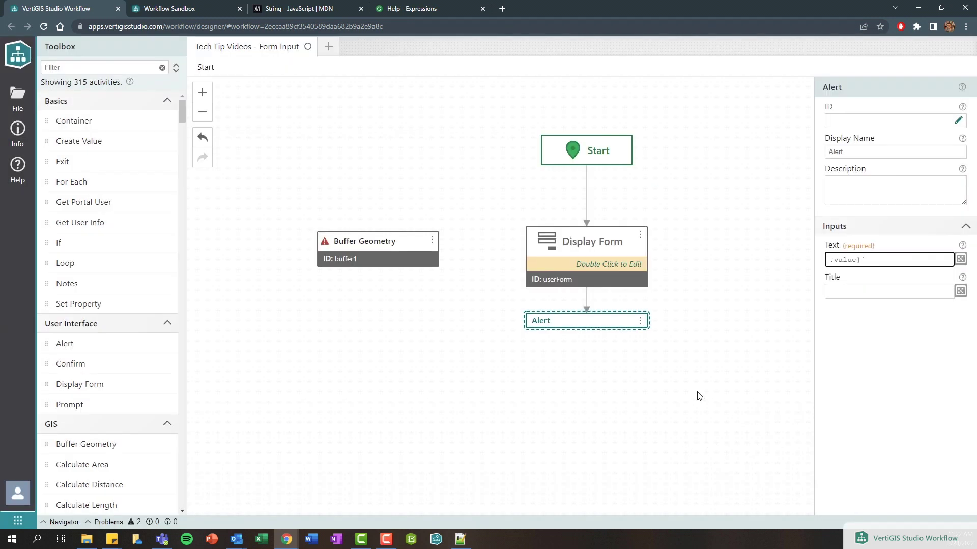
- Run the workflow with F5, submit both names, and check the alert's First Name and Last Name labels
key(F5)
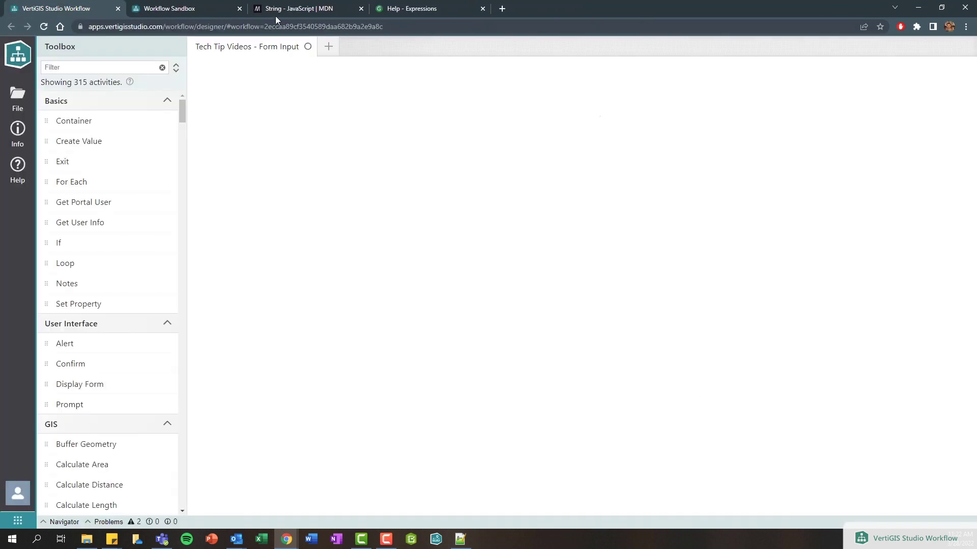
click(179, 8)
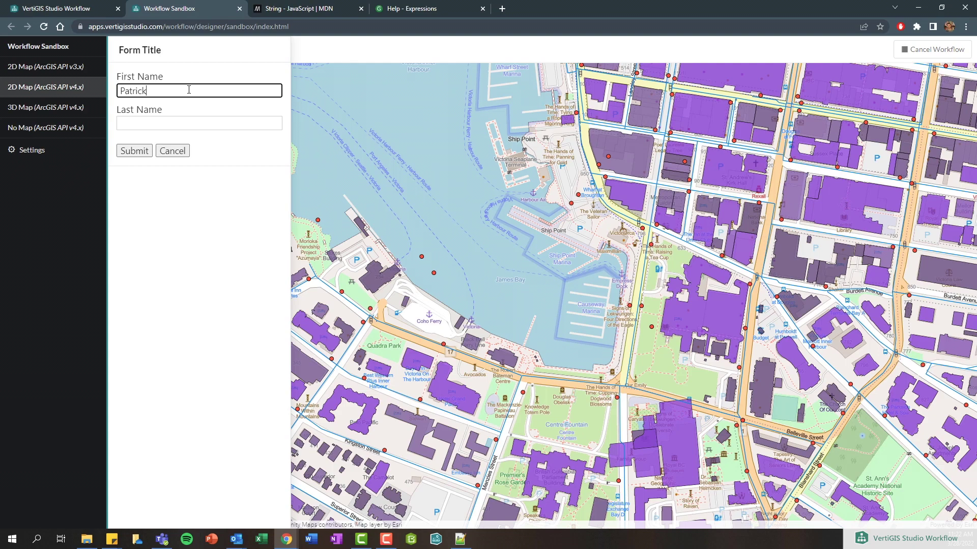
click(199, 119)
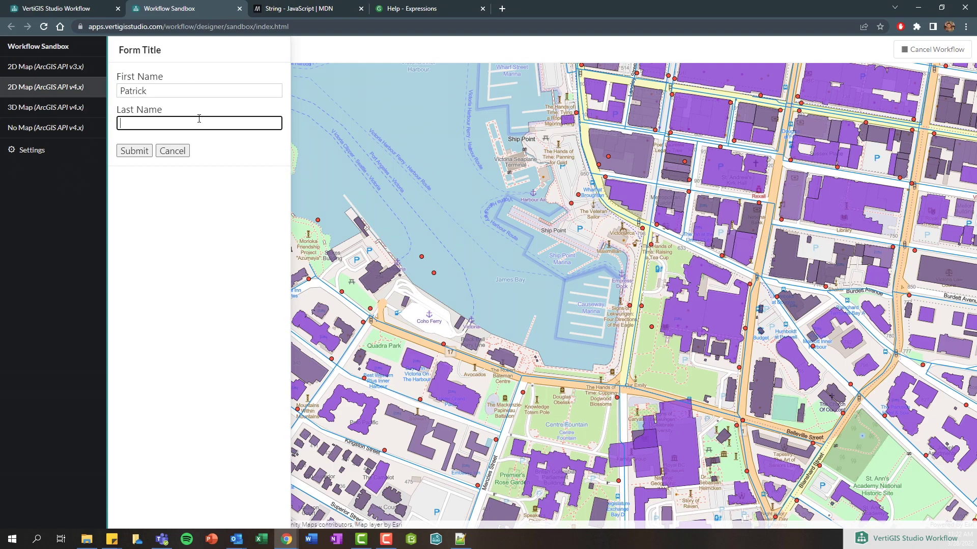
click(134, 151)
drag(327, 277, 422, 276)
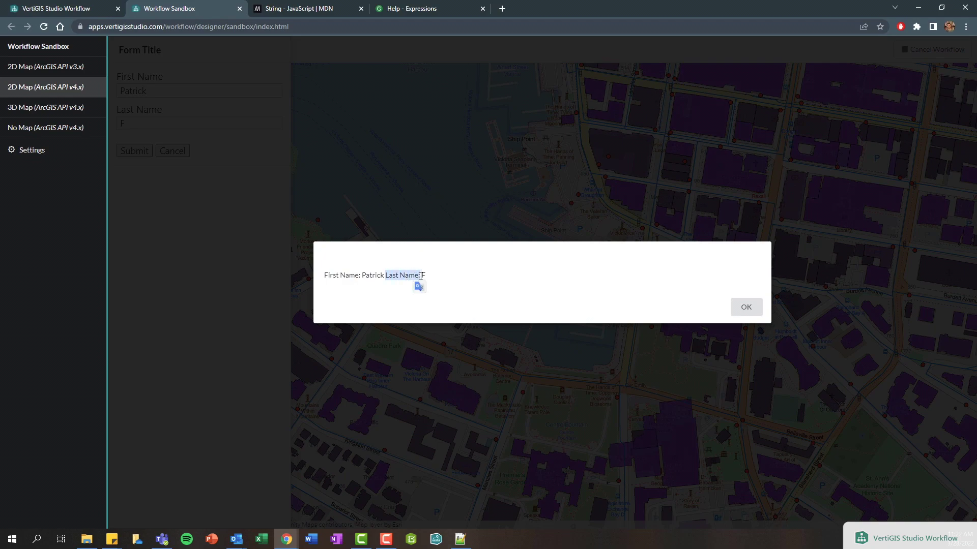
click(726, 345)
click(744, 308)
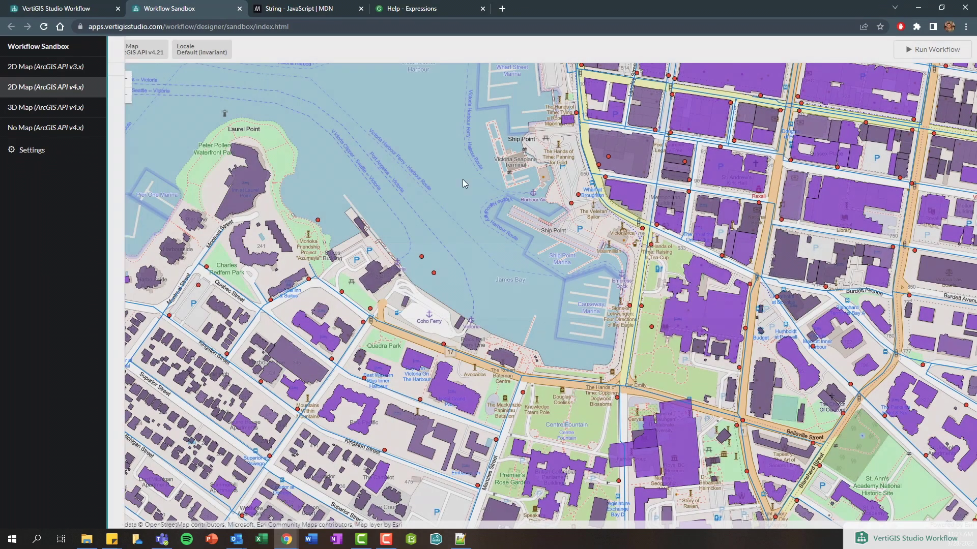
click(433, 12)
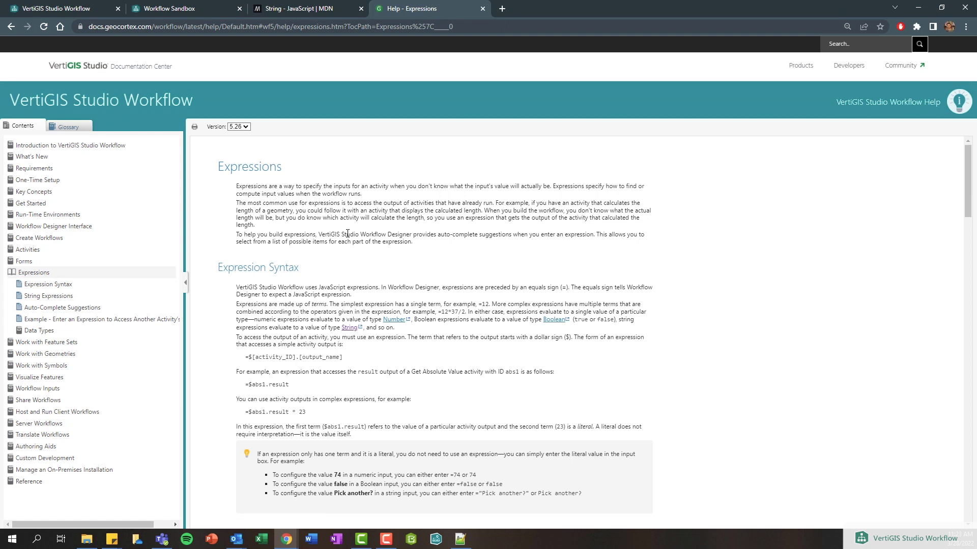
- Scroll the Expressions help page to the section on concatenating strings with plus signs or template literals
scroll(351, 235, down, 1)
scroll(348, 232, down, 2)
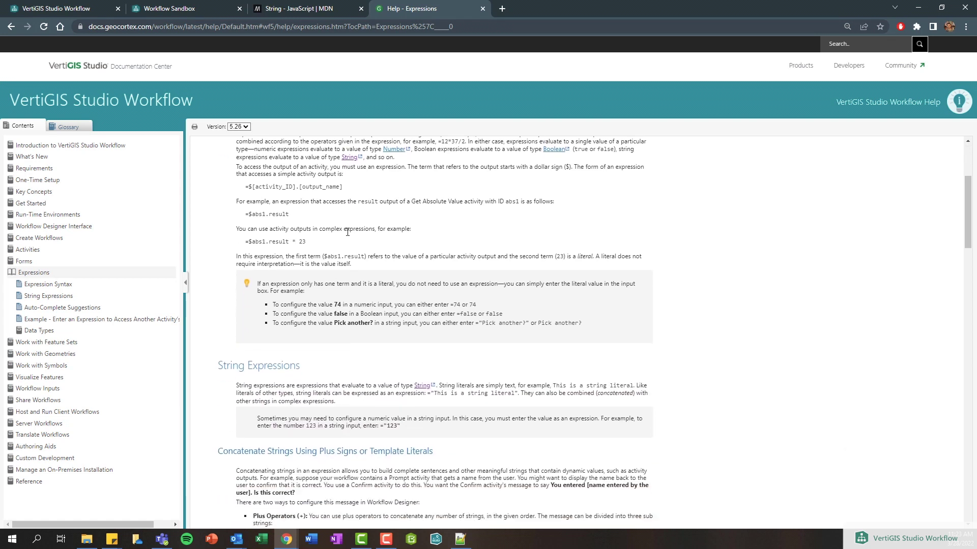
scroll(275, 245, down, 4)
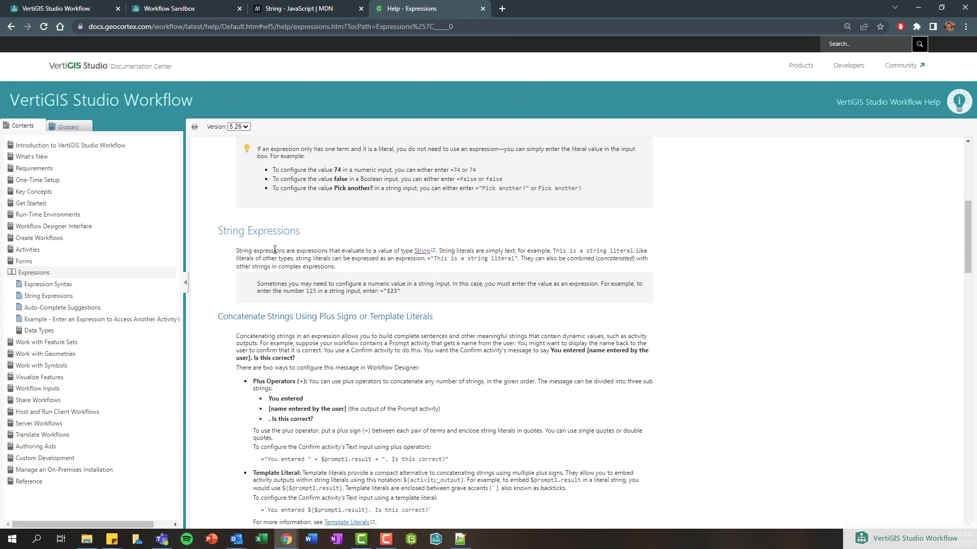